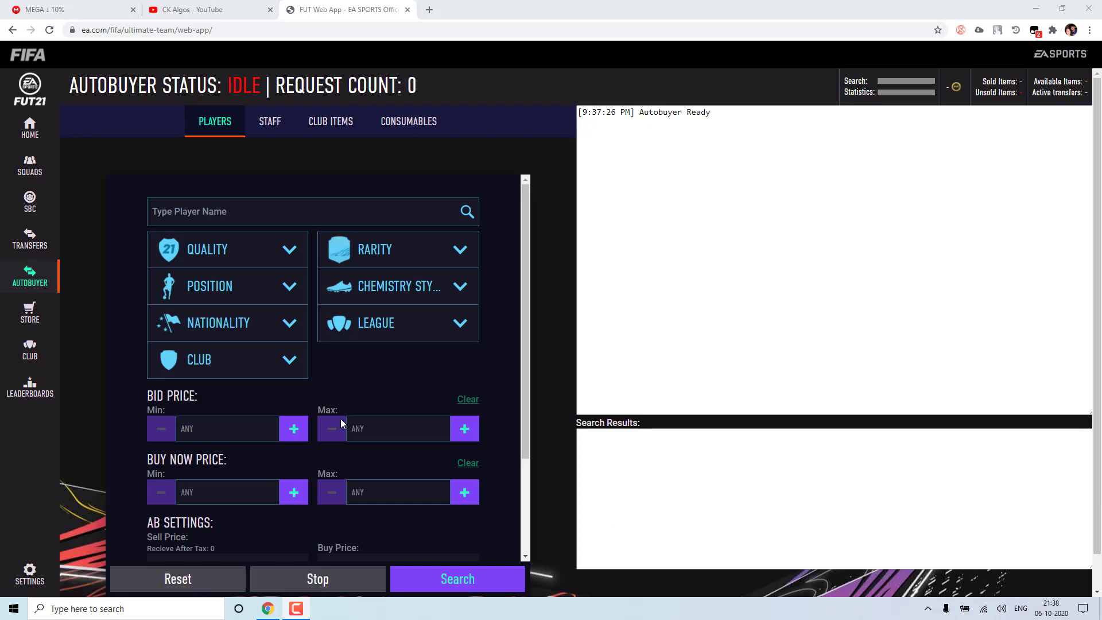
- Filter the player search to Gold quality and Rare rarity
scroll(341, 423, "down", 2)
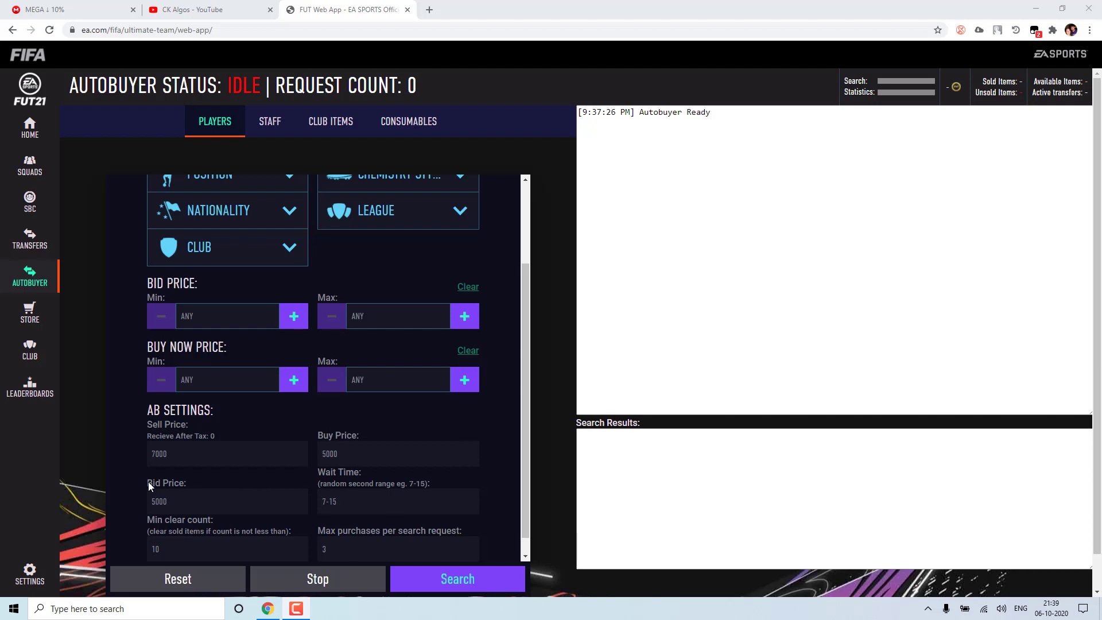
scroll(396, 343, "up", 3)
left_click(268, 249)
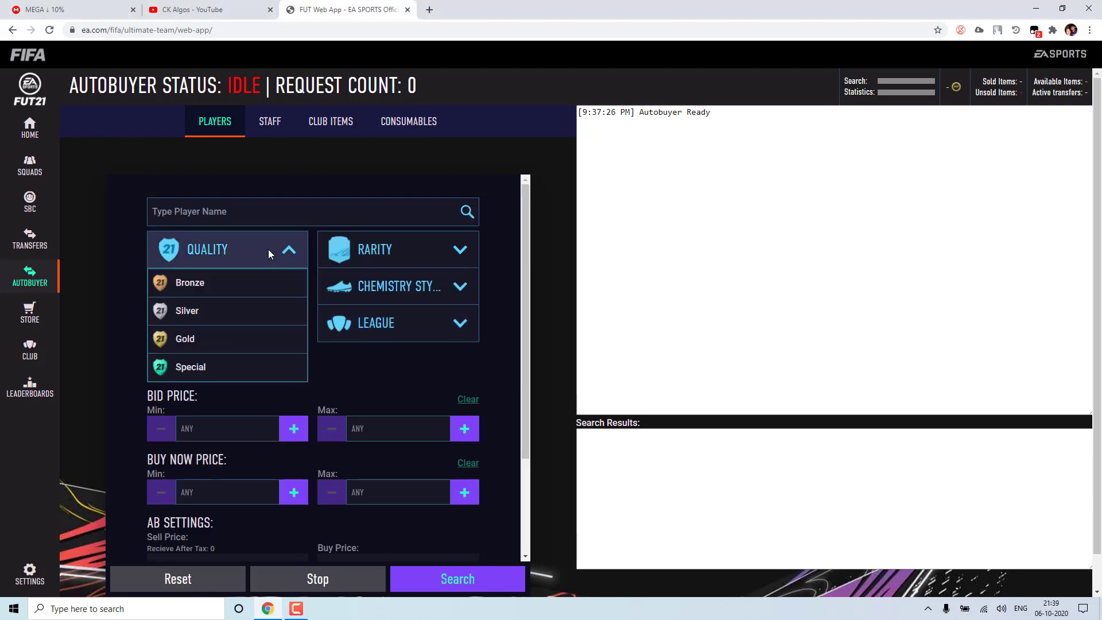
left_click(222, 336)
left_click(398, 240)
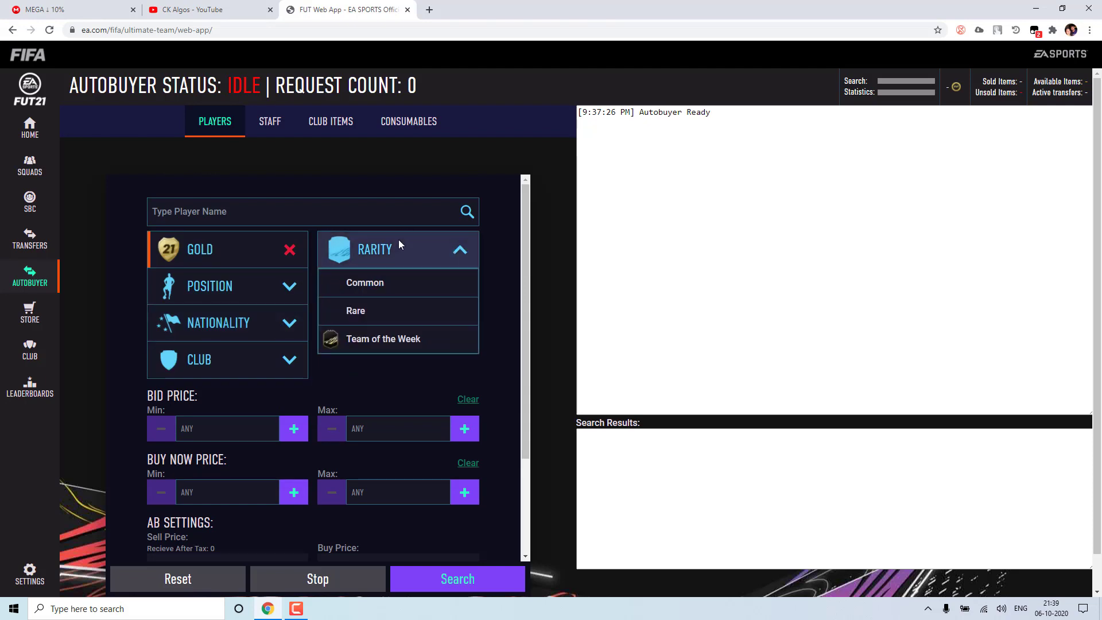
left_click(367, 314)
- Raise Bid Price Min to 600 and Buy Now Max to 650
scroll(372, 377, "down", 2)
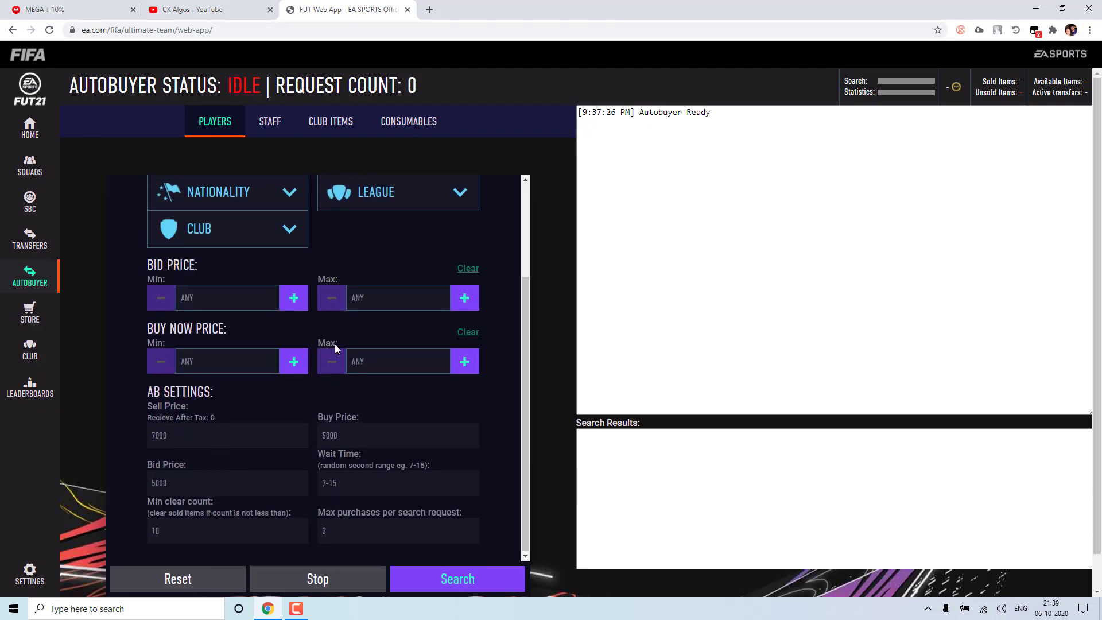
left_click(292, 297)
left_click(290, 298)
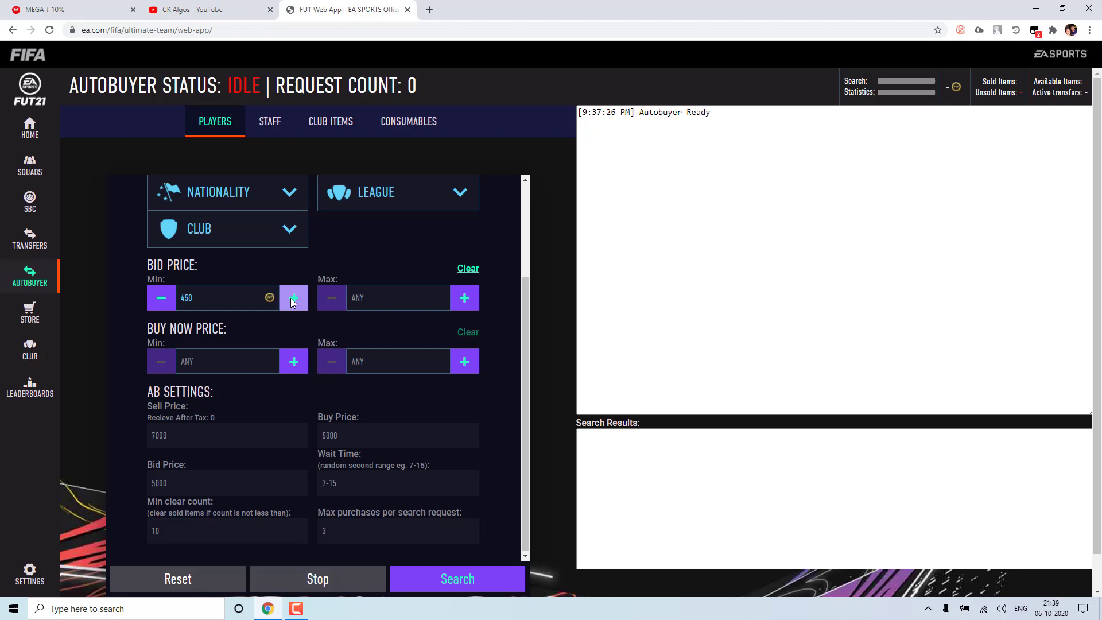
left_click(454, 365)
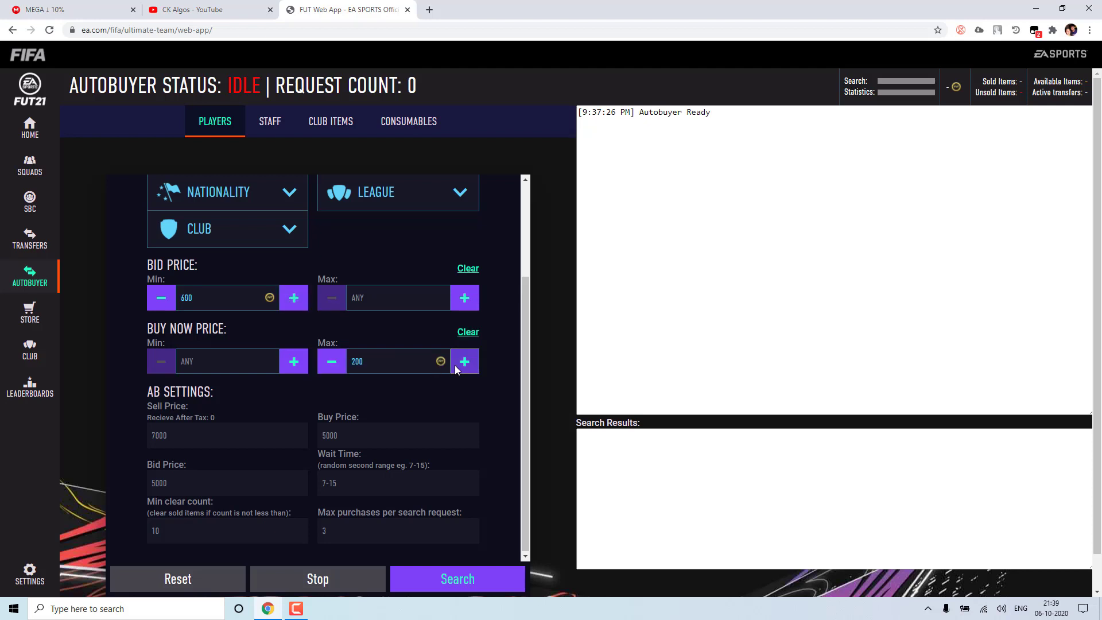
left_click(465, 366)
left_click(465, 361)
left_click(465, 362)
left_click(464, 361)
left_click(465, 361)
left_click(465, 362)
left_click(465, 362)
- Set the autobuyer bid price to 600 and start the search
left_click(231, 482)
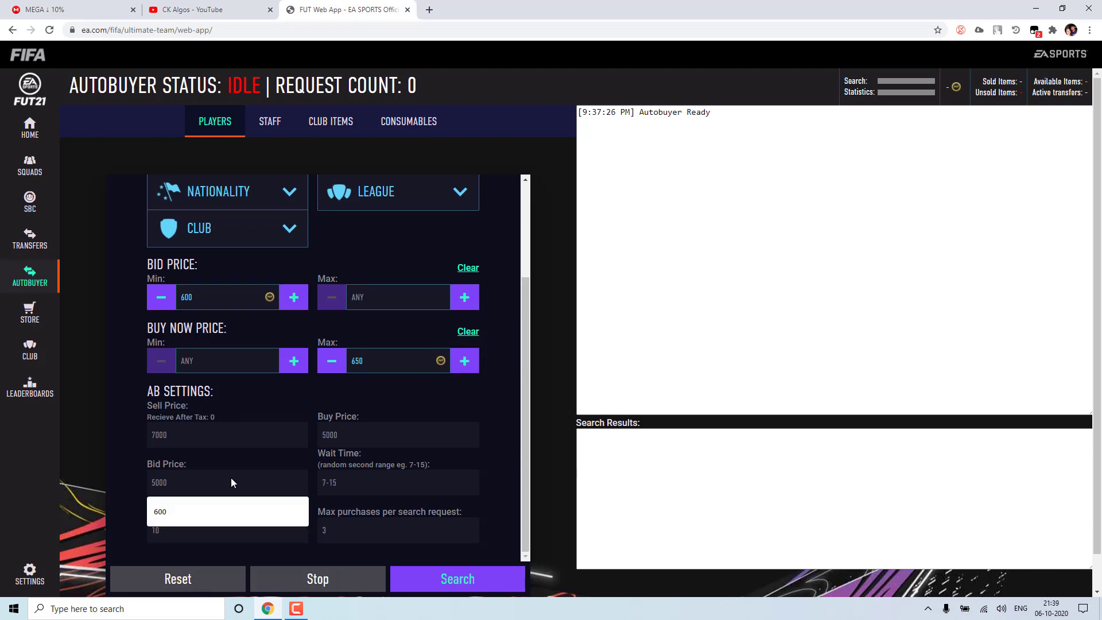
key("Delete")
key("Delete")
key("Delete")
key("Delete")
type("600")
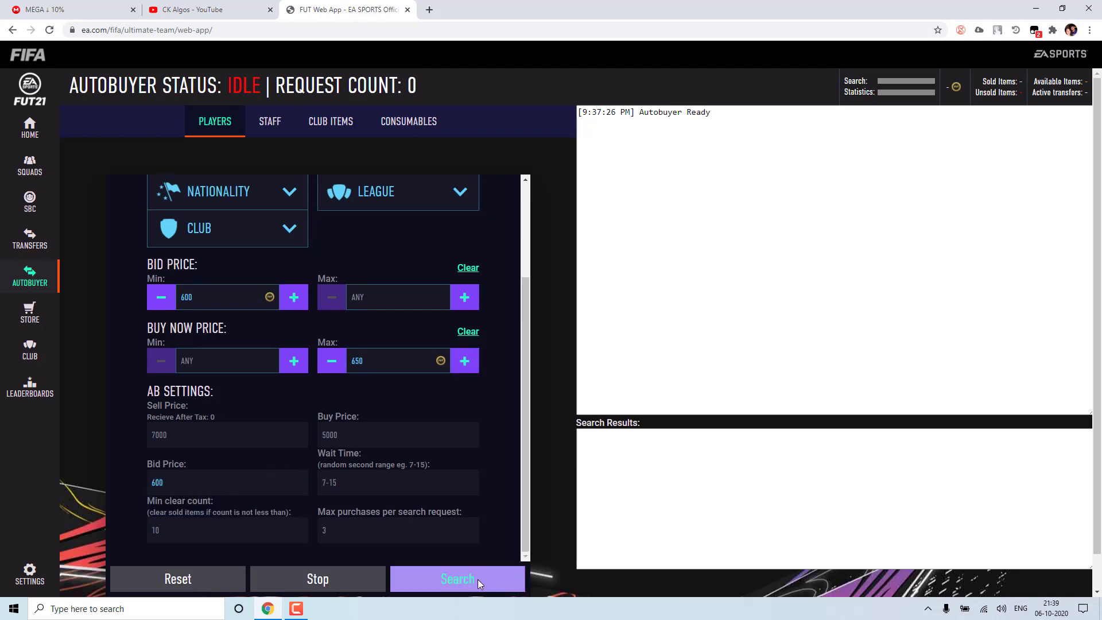
left_click(477, 583)
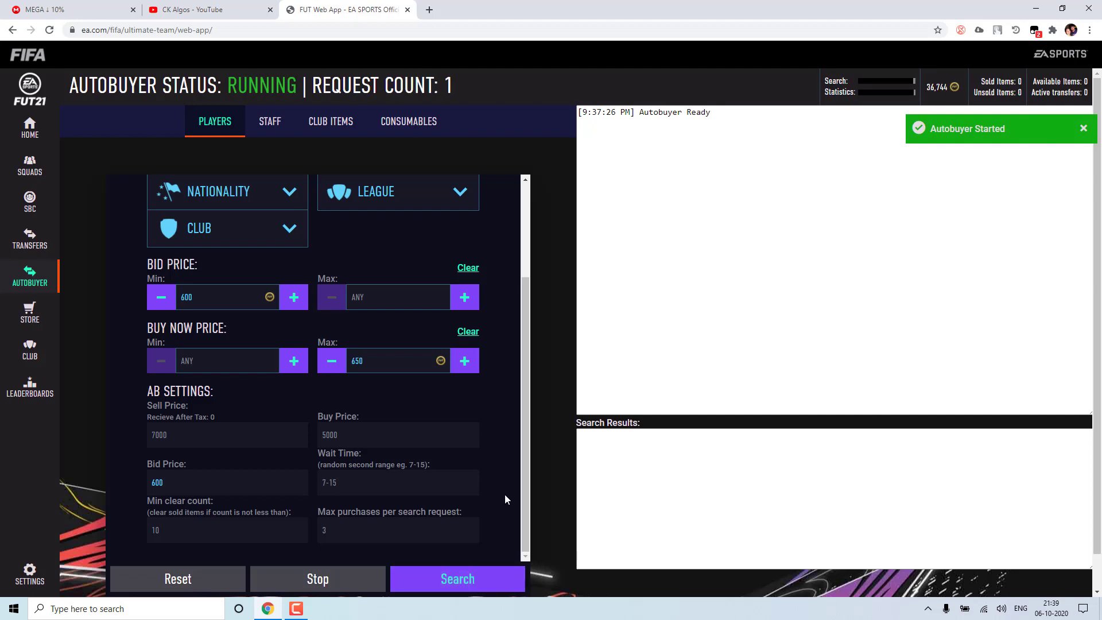
- Stop the autobuyer and set max purchases to 10 and wait time to 1-3
left_click_drag(929, 122, 639, 122)
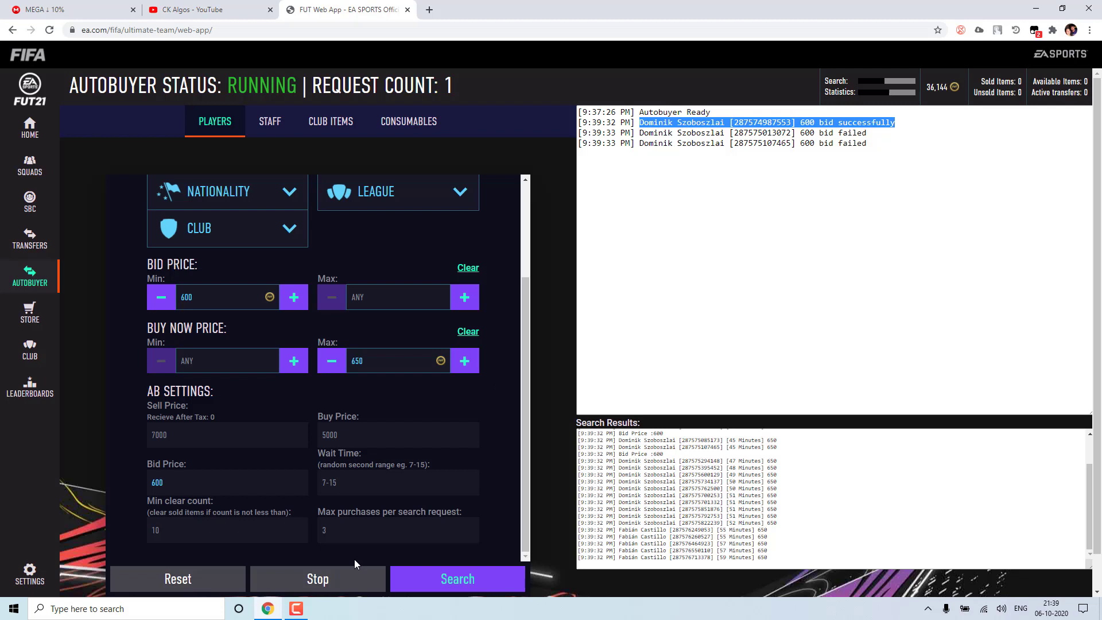
left_click(334, 574)
left_click(350, 534)
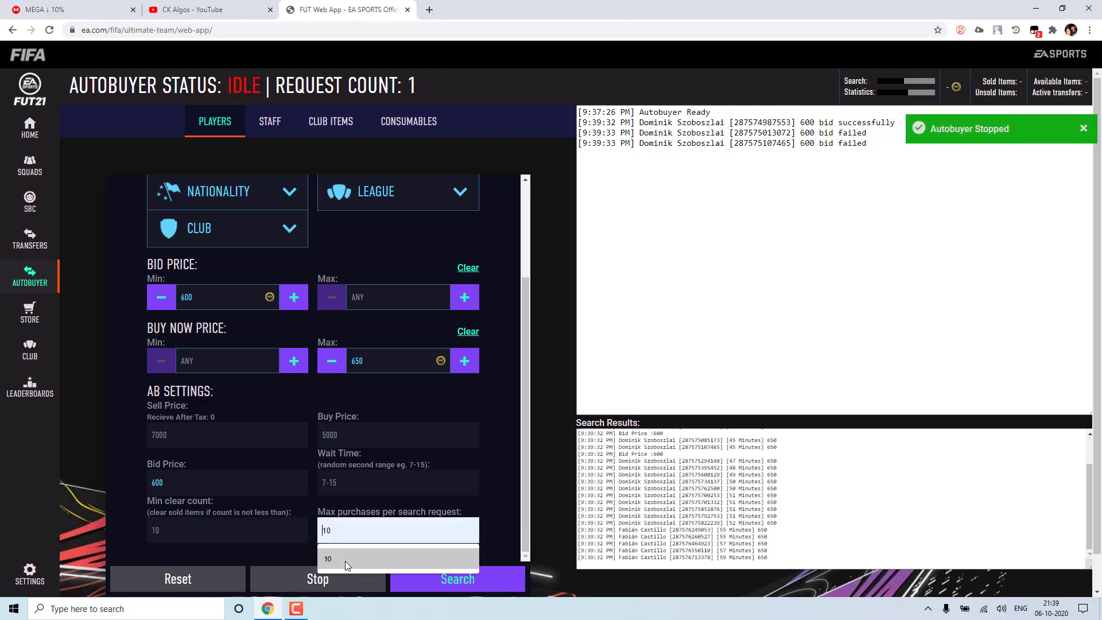
left_click(352, 486)
type("1-3")
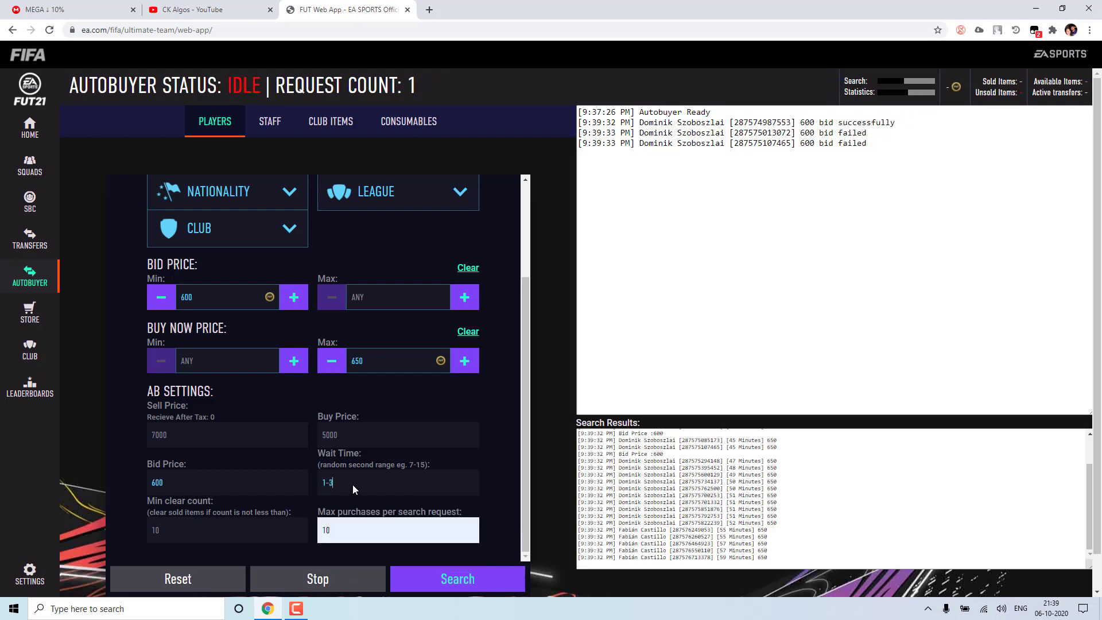
- Run the autobuyer again, stop it, and go to Transfers
left_click(452, 578)
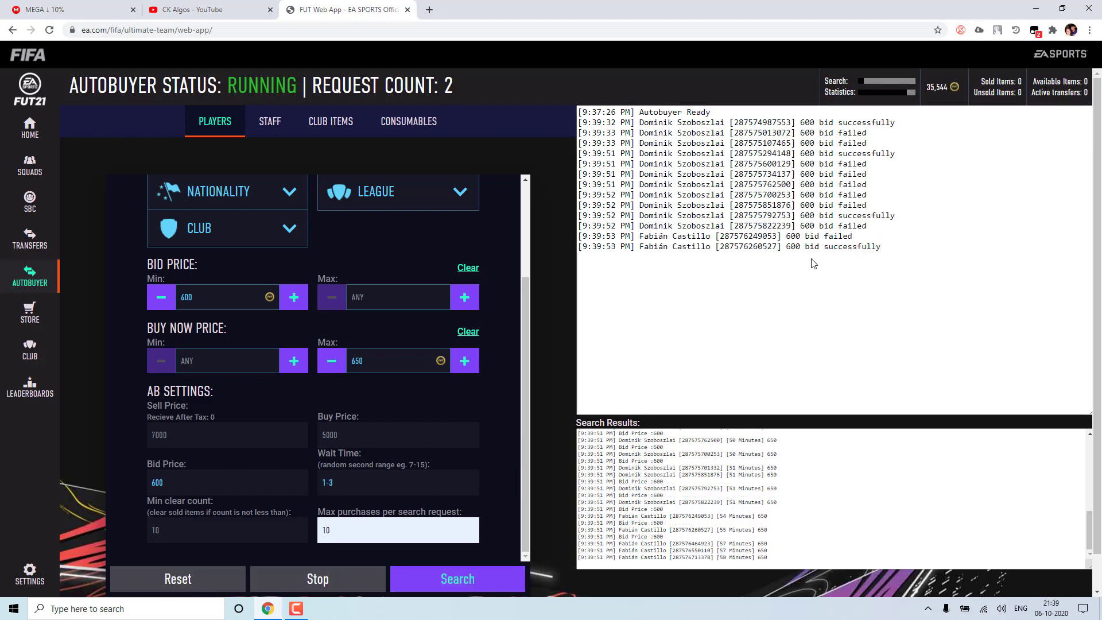
left_click(329, 574)
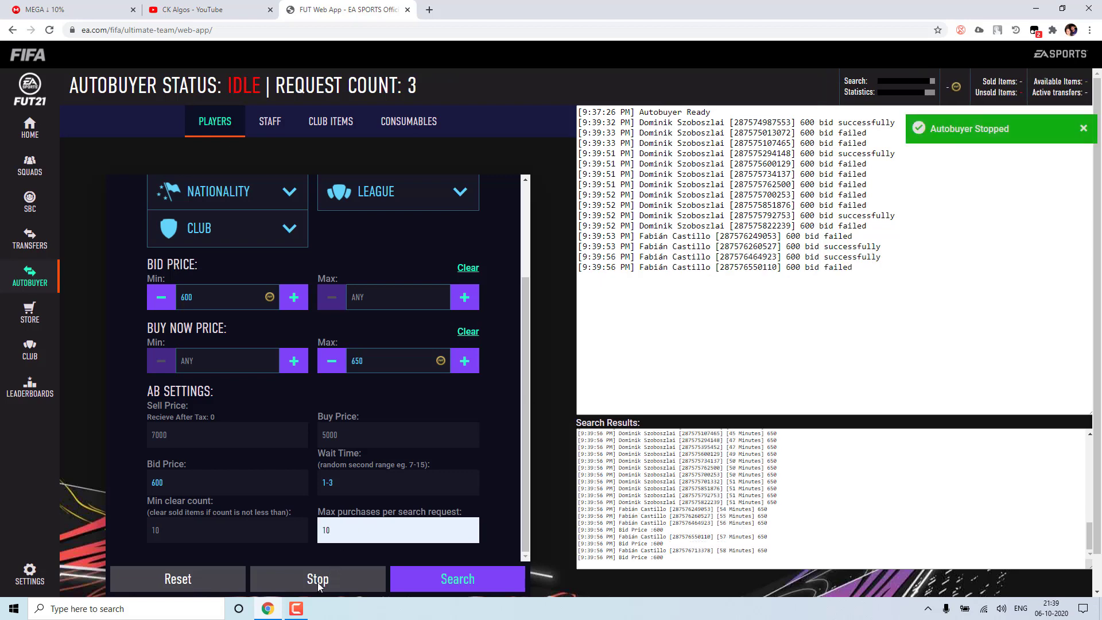
left_click(39, 246)
- Check the 600-coin active bids in Transfer Targets, then return to the Autobuyer settings
left_click(656, 404)
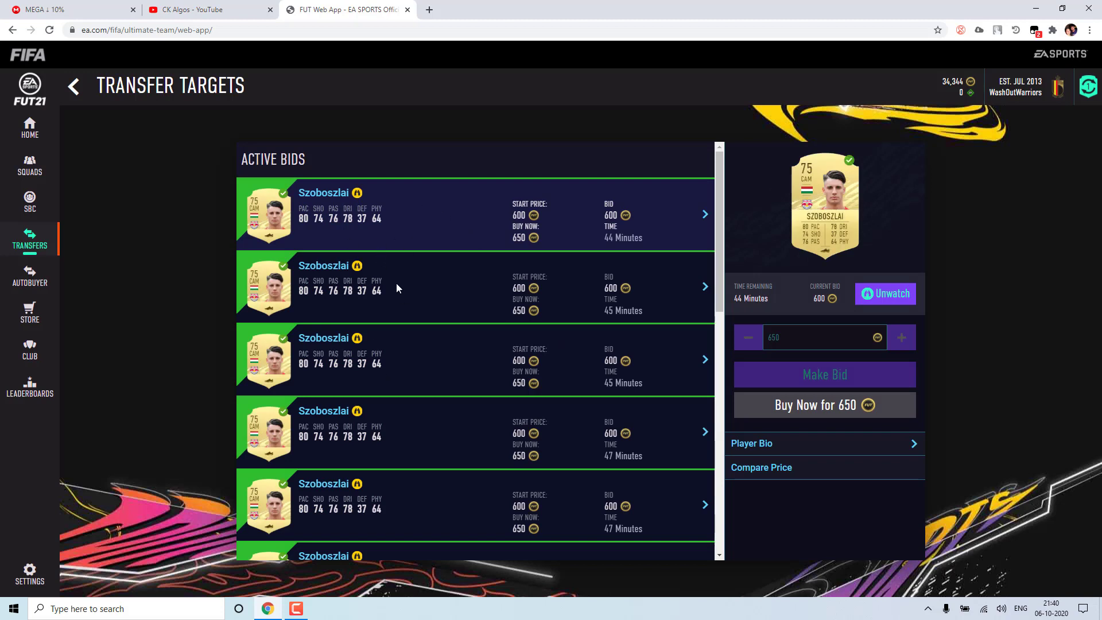
scroll(462, 390, "down", 10)
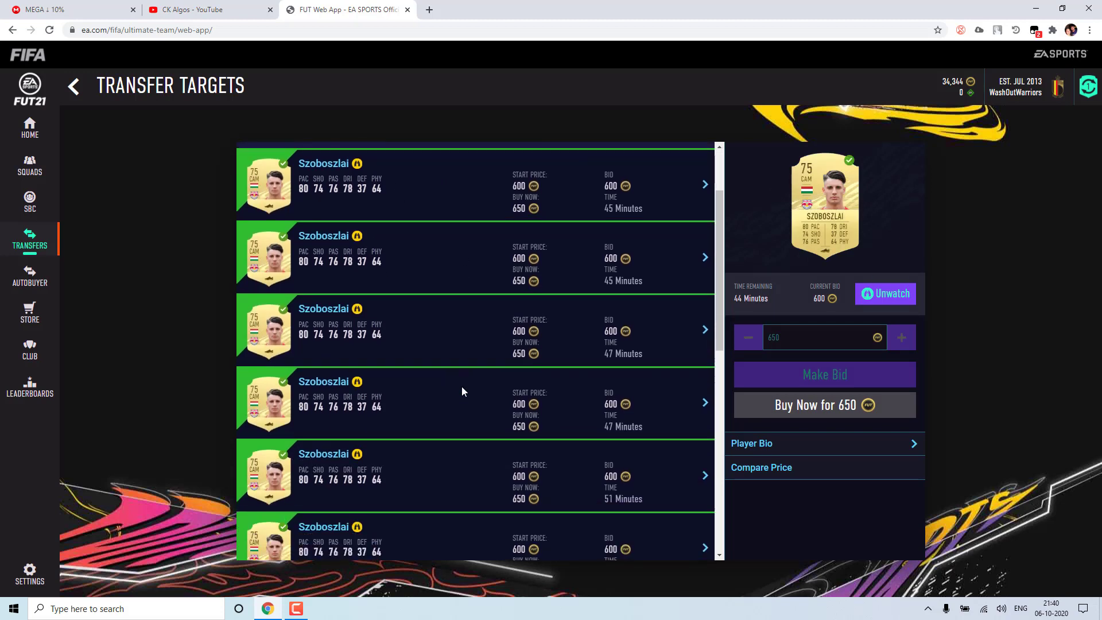
scroll(462, 390, "up", 8)
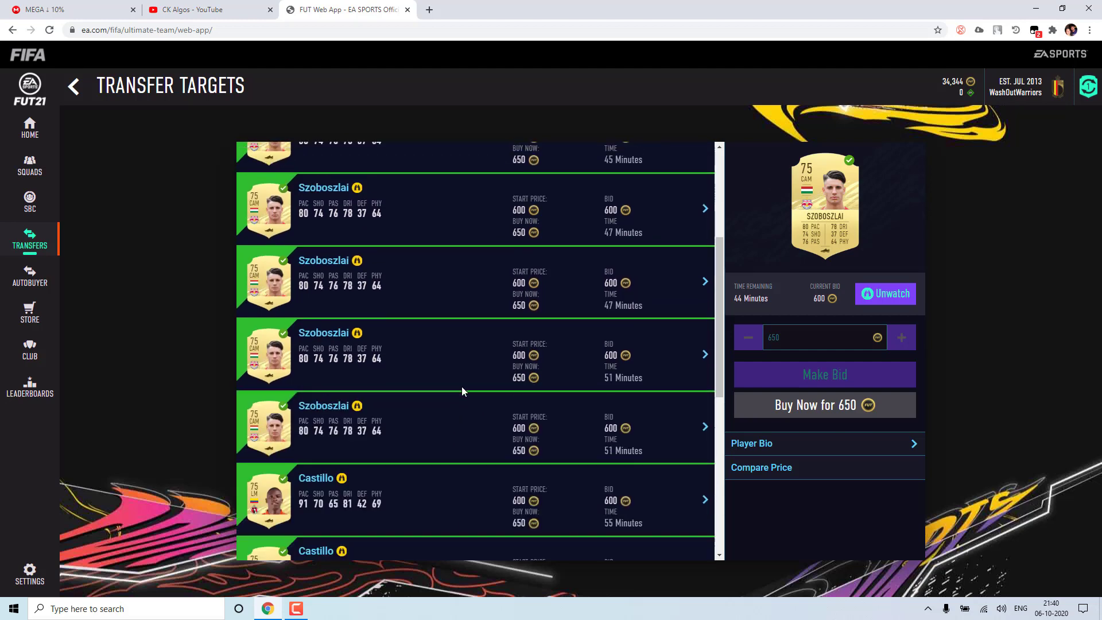
left_click(34, 283)
scroll(264, 430, "down", 3)
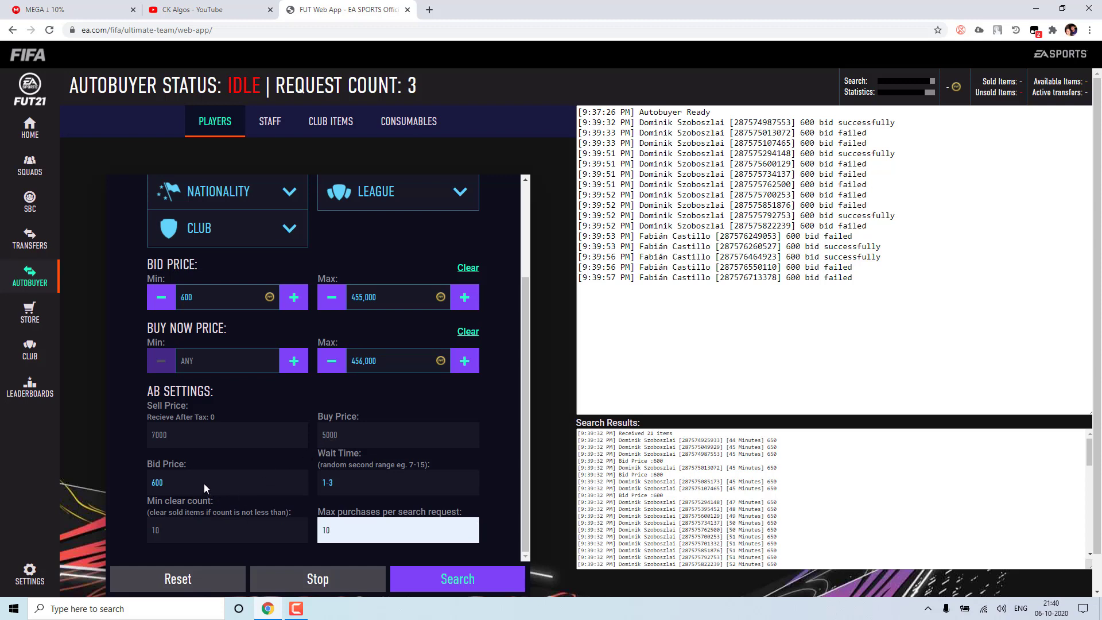
left_click(347, 437)
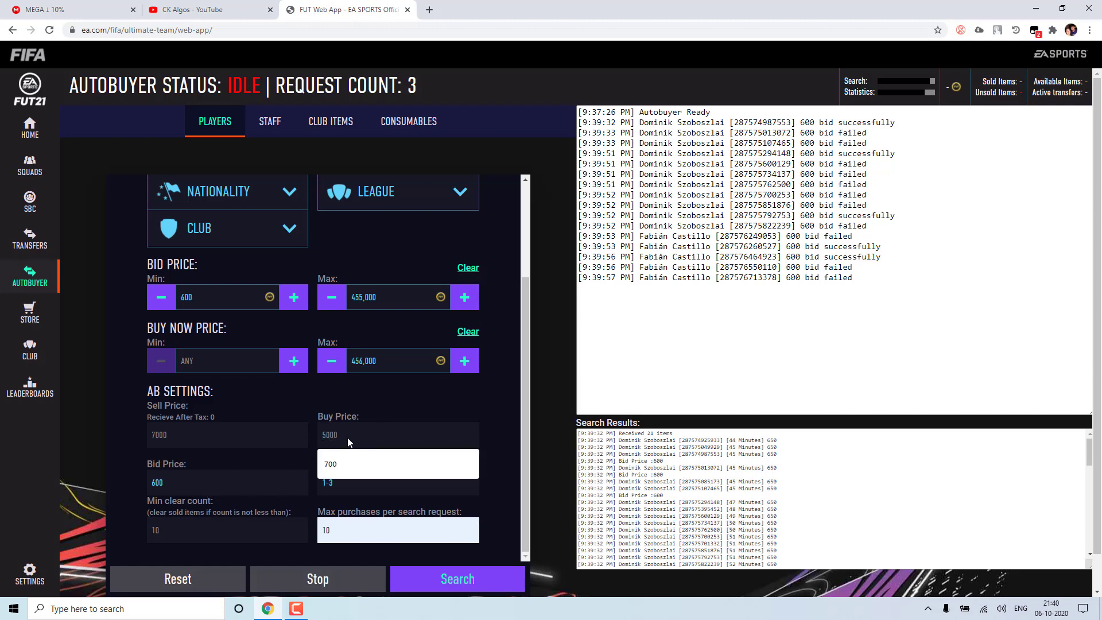
type("700")
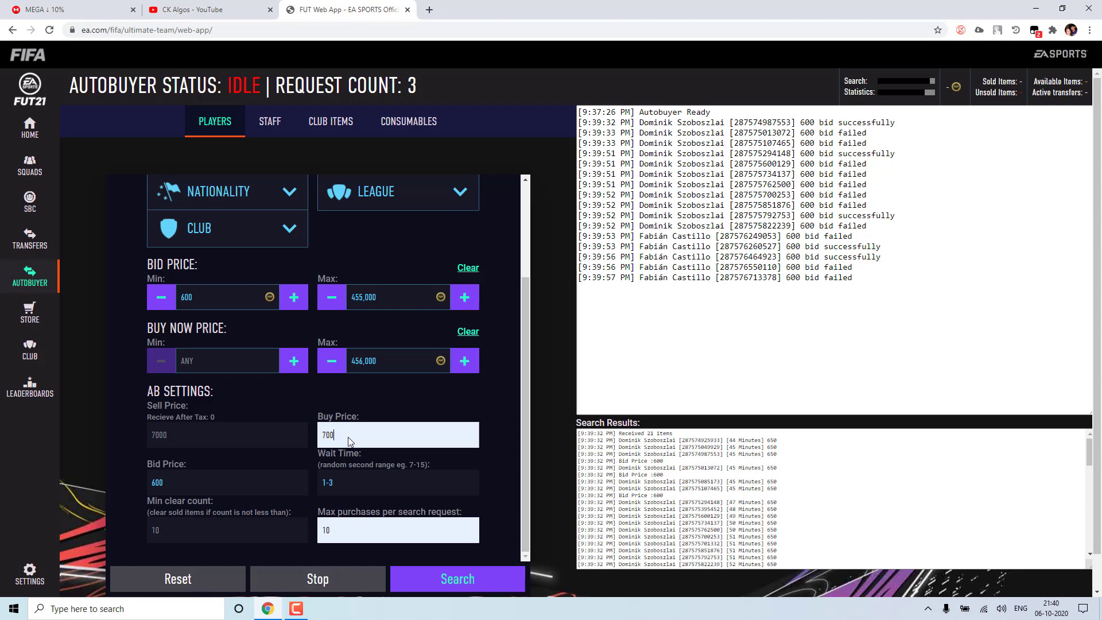
double_click(336, 439)
left_click(199, 488)
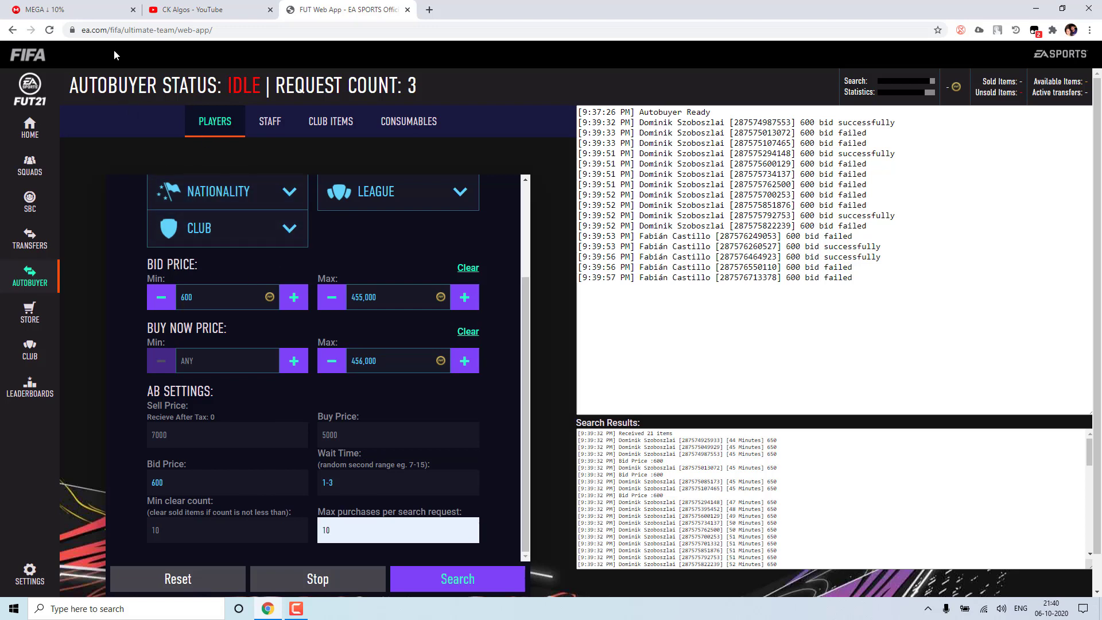
- Insert 'da-dk/' before 'fifa' in the web app URL and reload it in Danish
left_click(114, 30)
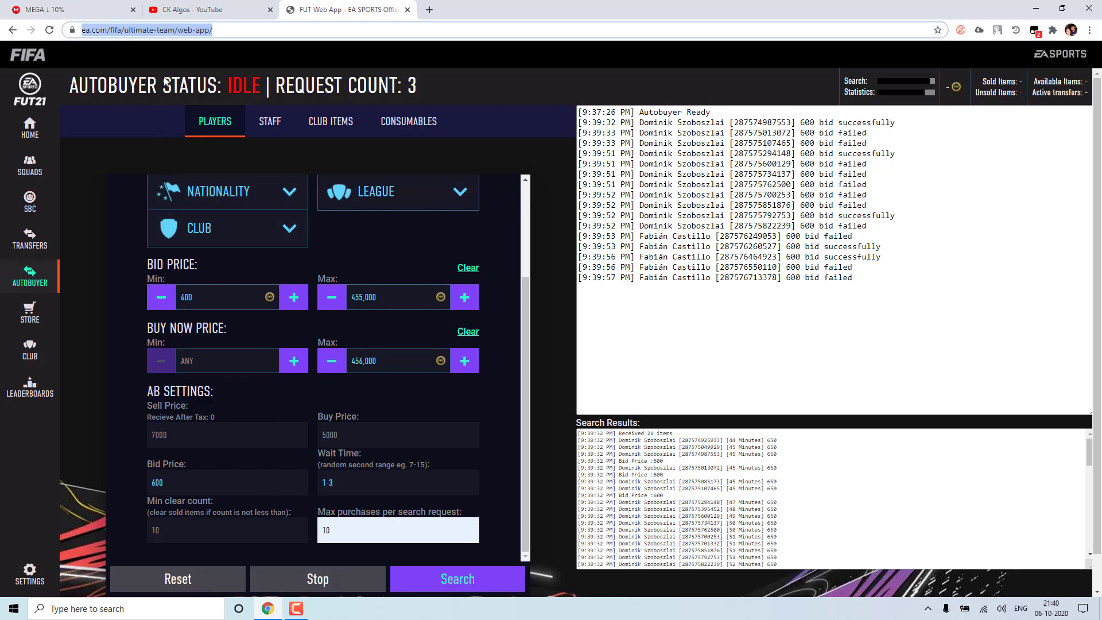
scroll(342, 185, "up", 3)
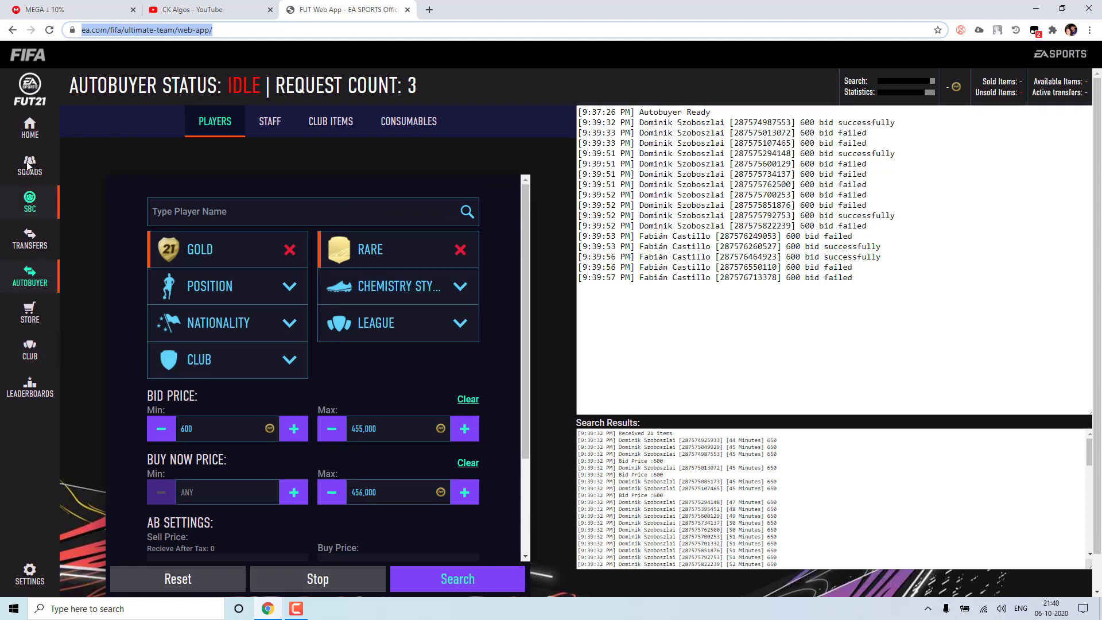
left_click(104, 271)
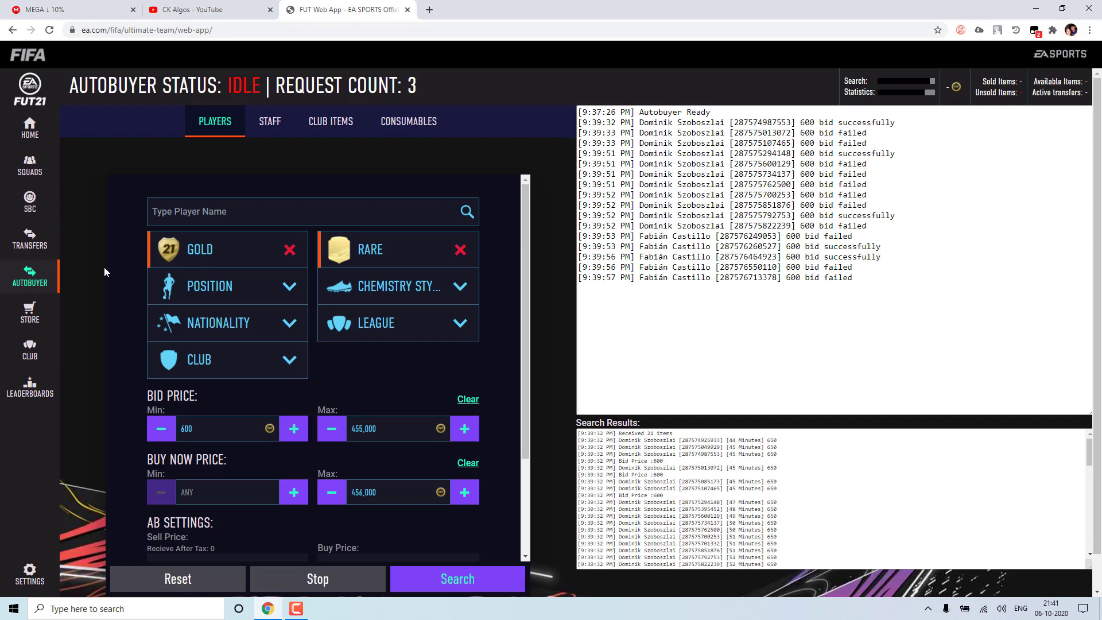
left_click(111, 31)
left_click(111, 31)
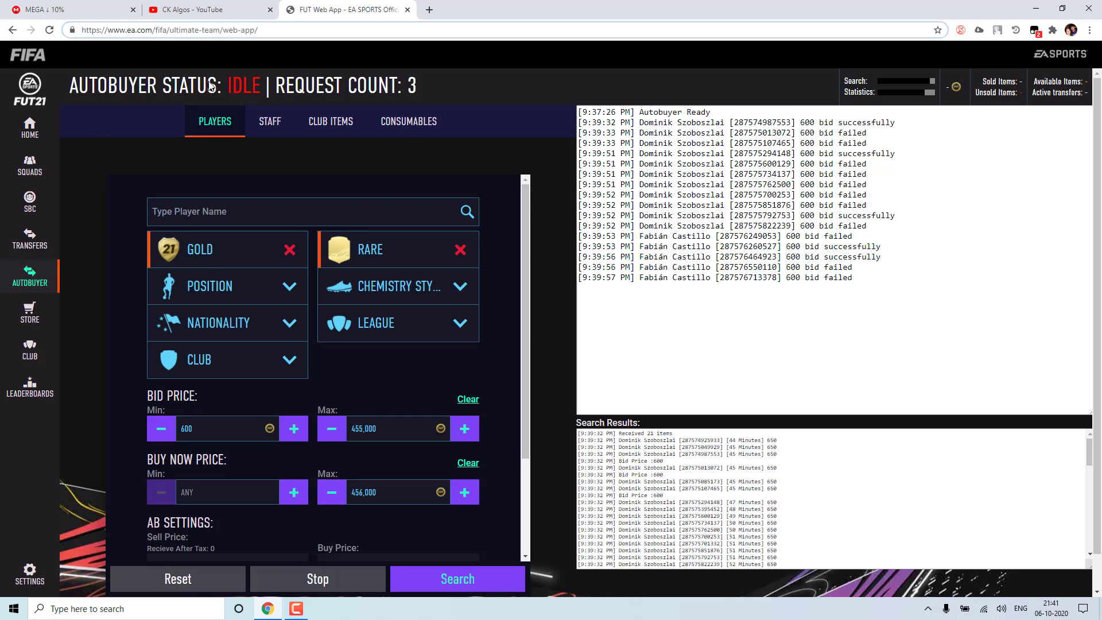
type("da-dk")
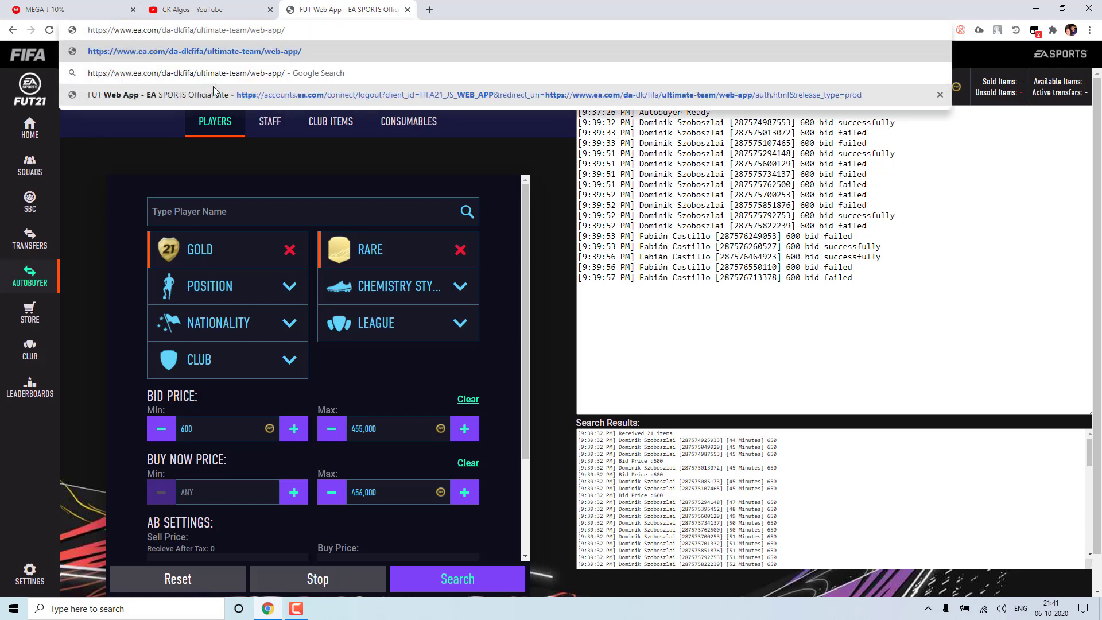
type("/")
key("Return")
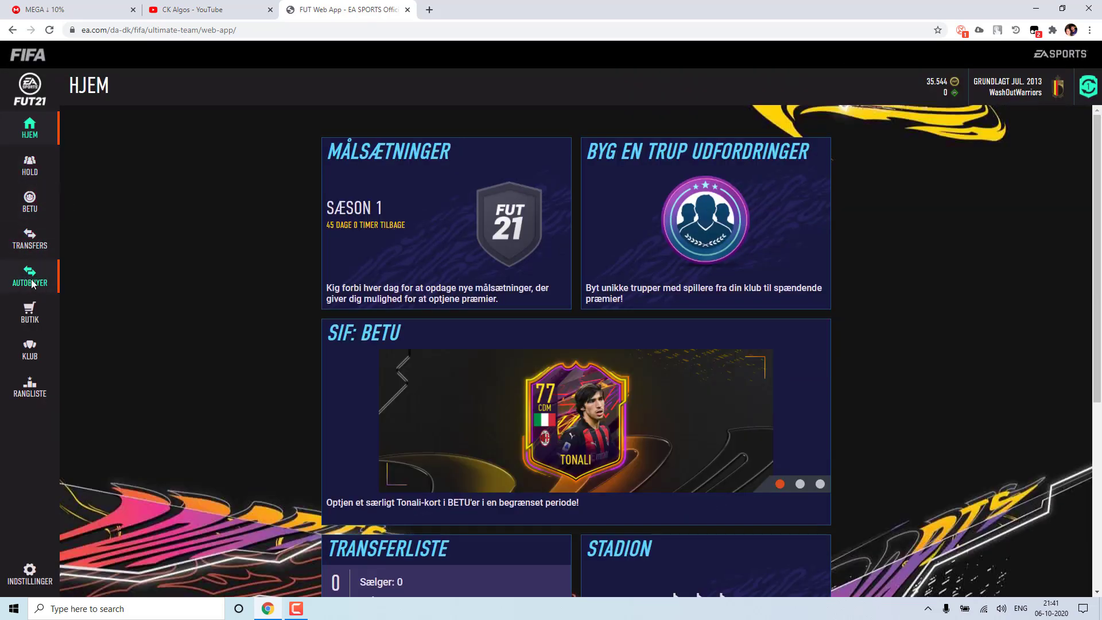
- Look over the Danish Autobuyer filter and AB Settings, then go back to the English address
left_click(31, 278)
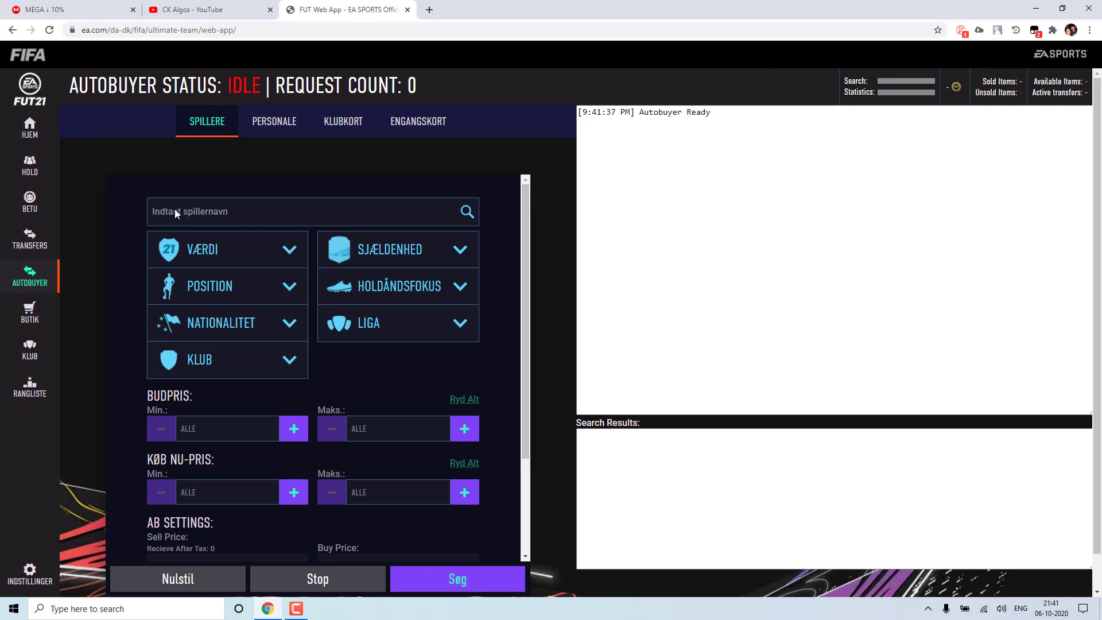
scroll(174, 209, "down", 3)
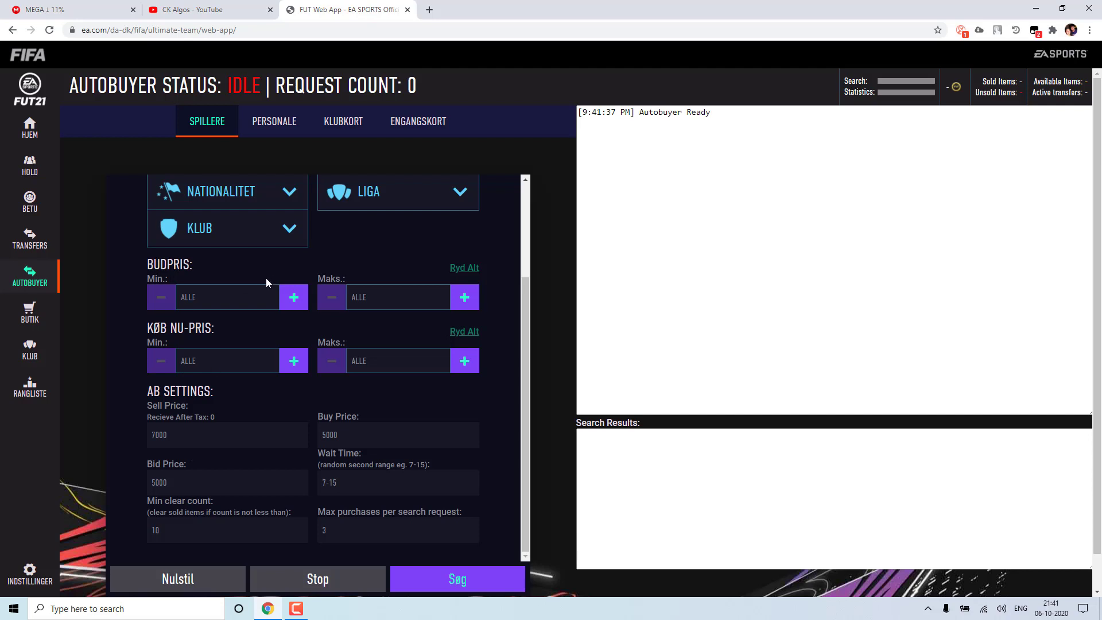
scroll(345, 260, "up", 1)
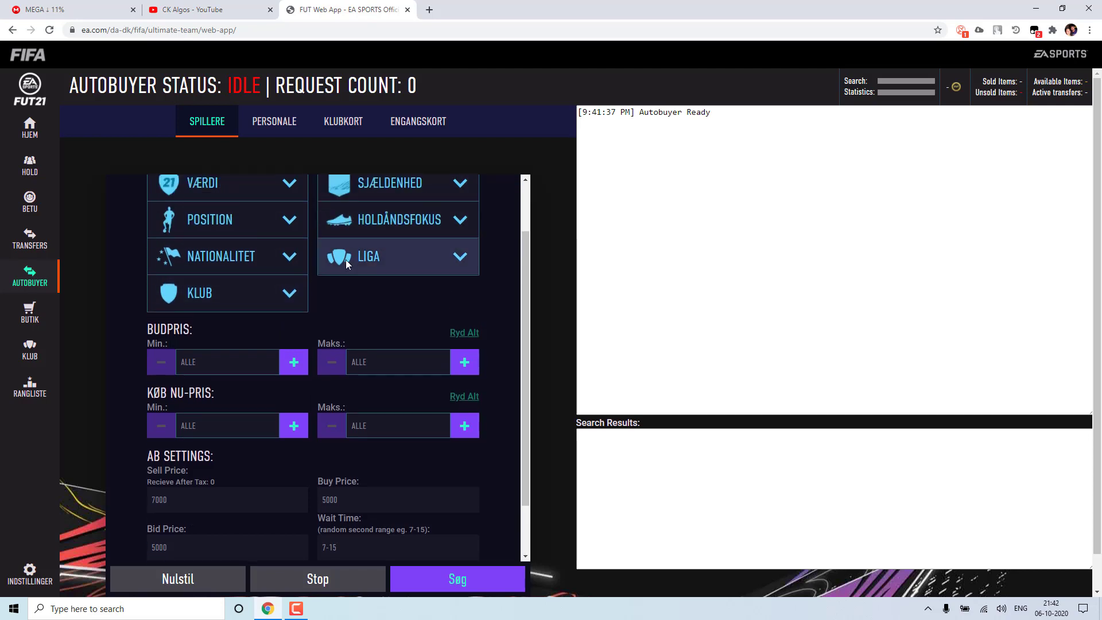
scroll(345, 259, "up", 1)
left_click(19, 31)
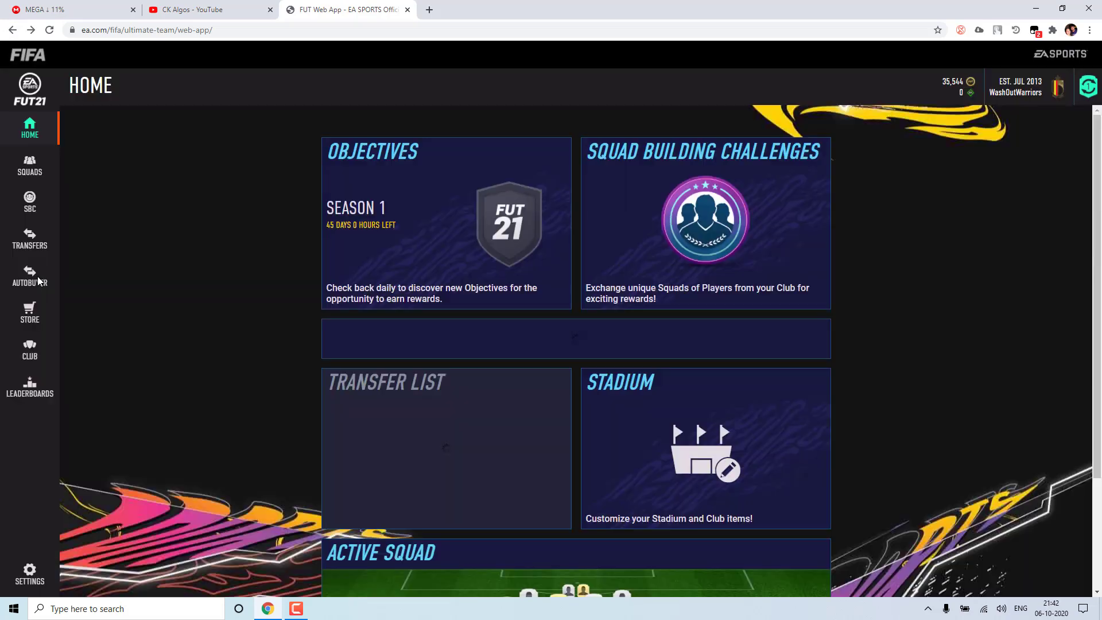
- Open the Autobuyer page and set the Quality filter to Gold, leaving rarity unset
left_click(38, 280)
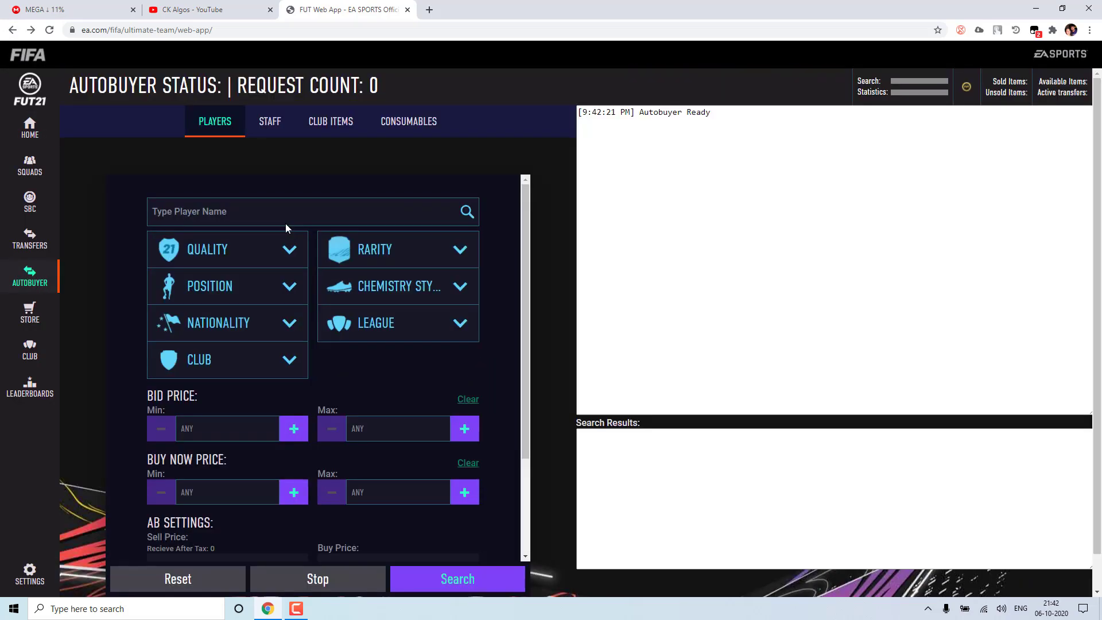
scroll(285, 223, "down", 2)
scroll(287, 228, "up", 1)
scroll(287, 228, "up", 1)
left_click(240, 198)
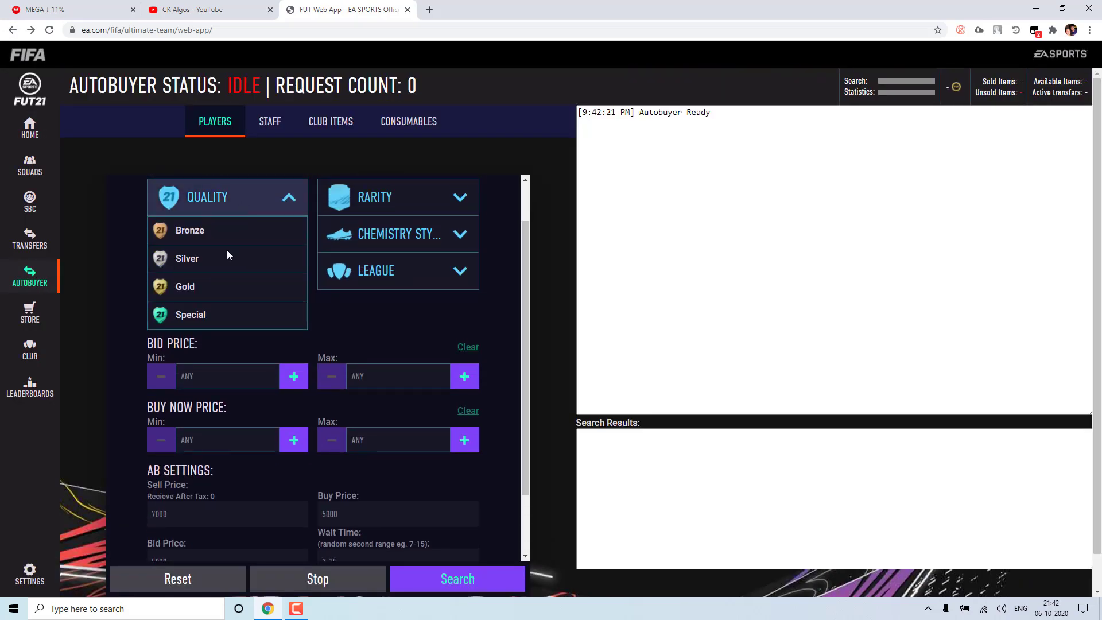
left_click(212, 287)
left_click(442, 193)
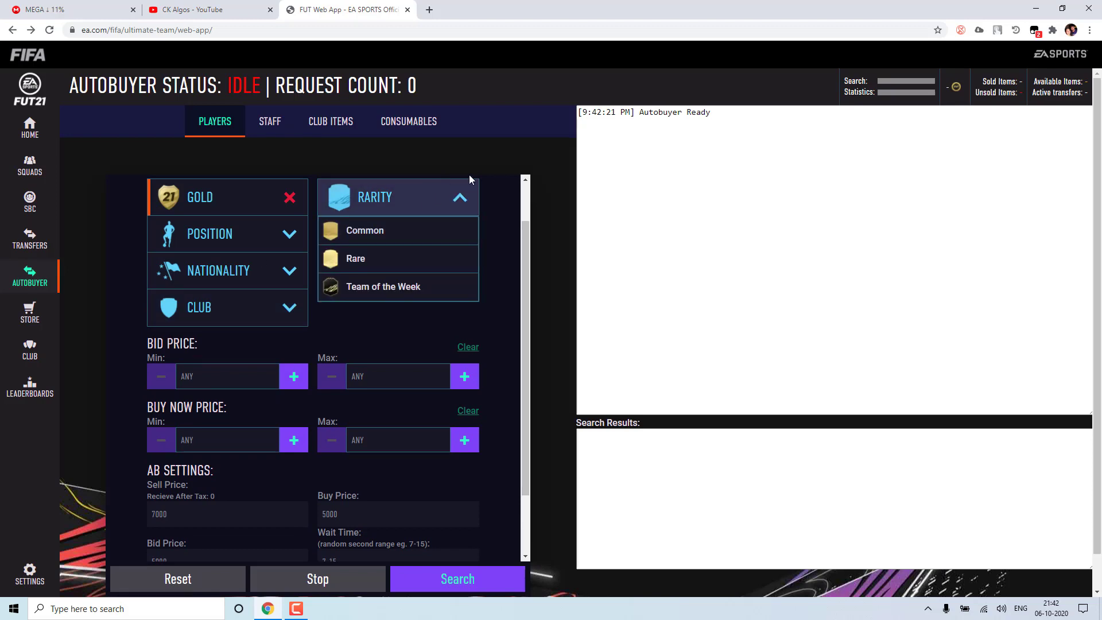
left_click(511, 238)
- Raise Bid Price Min to 350 and Buy Now Max to 600
scroll(511, 241, "down", 2)
left_click(292, 297)
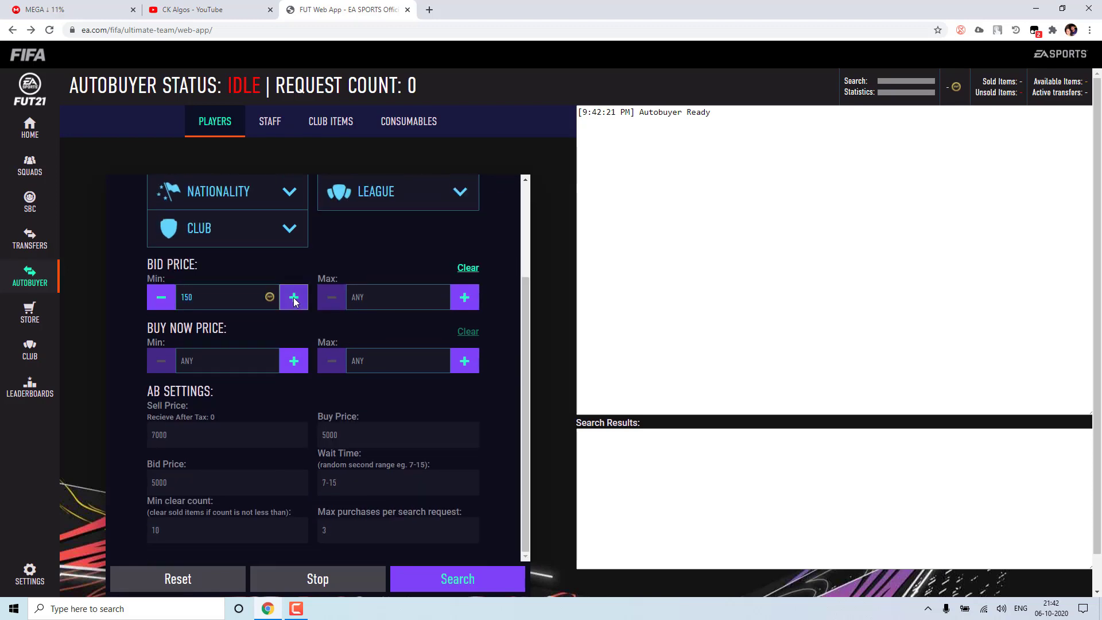
left_click(292, 298)
left_click(291, 299)
left_click(291, 298)
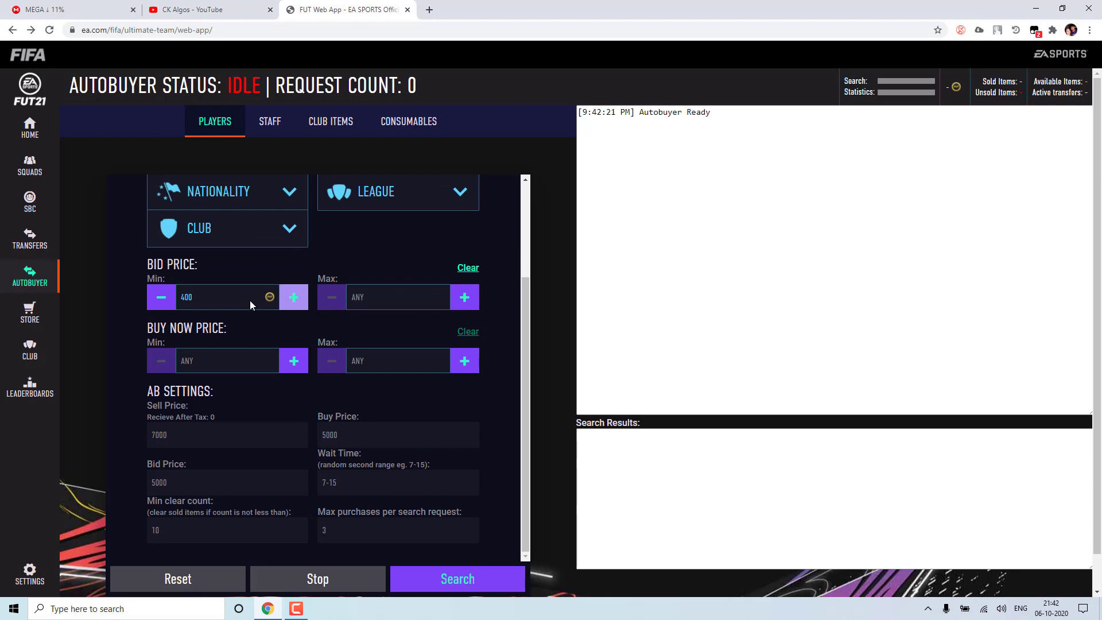
left_click(464, 363)
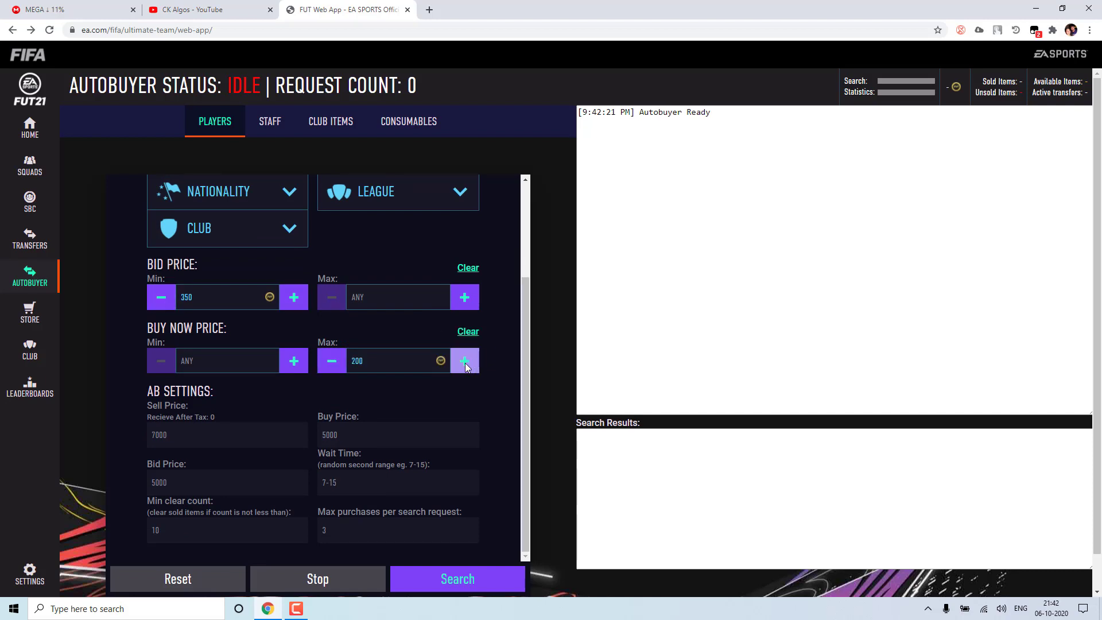
left_click(465, 362)
left_click(464, 362)
left_click(465, 363)
scroll(427, 409, "down", 1)
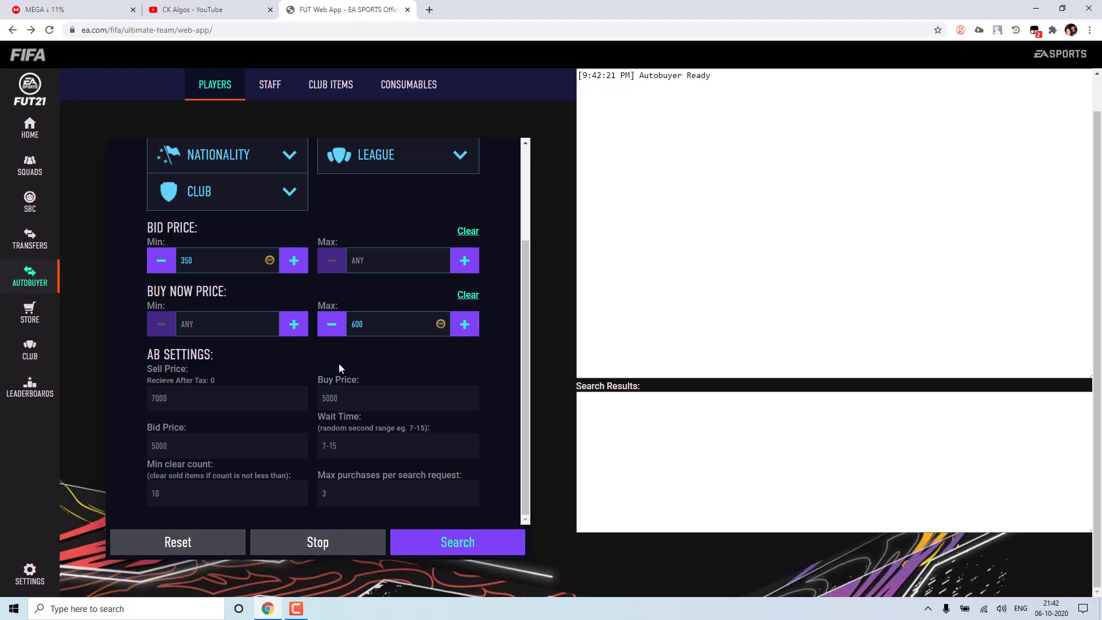
- Start the autobuyer, inspect the buy and bid price fields, then stop it
left_click(428, 539)
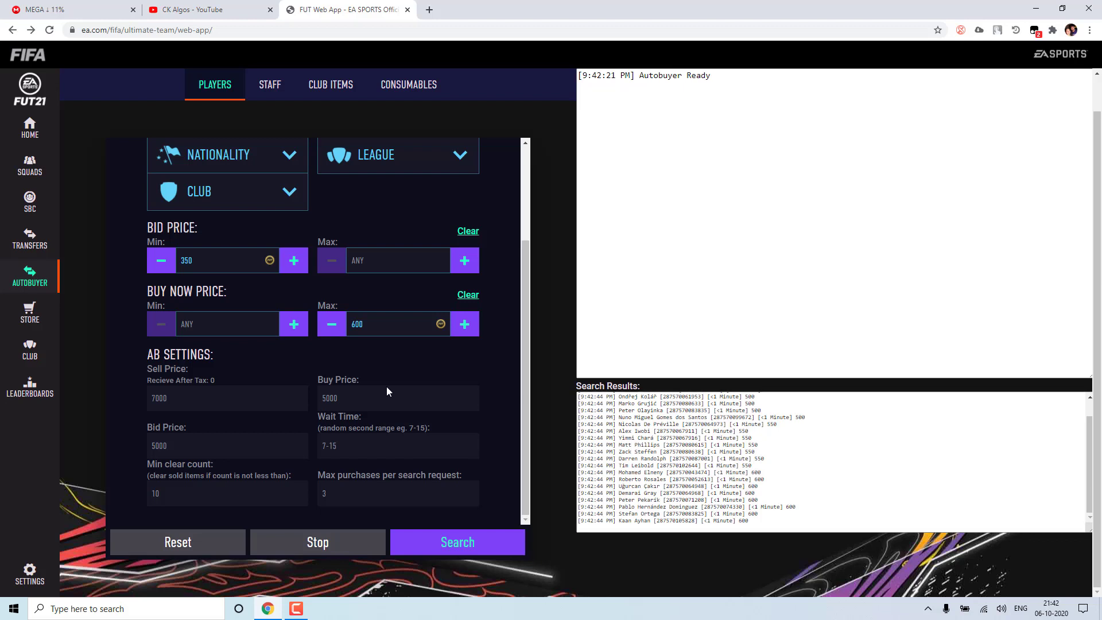
left_click(351, 397)
left_click(195, 445)
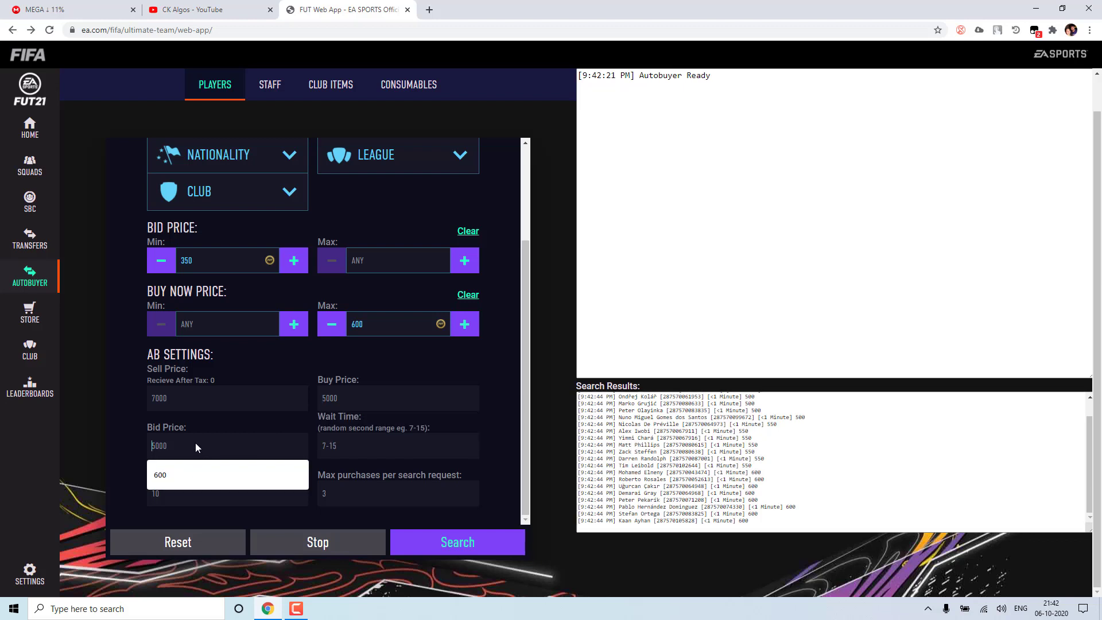
left_click(354, 398)
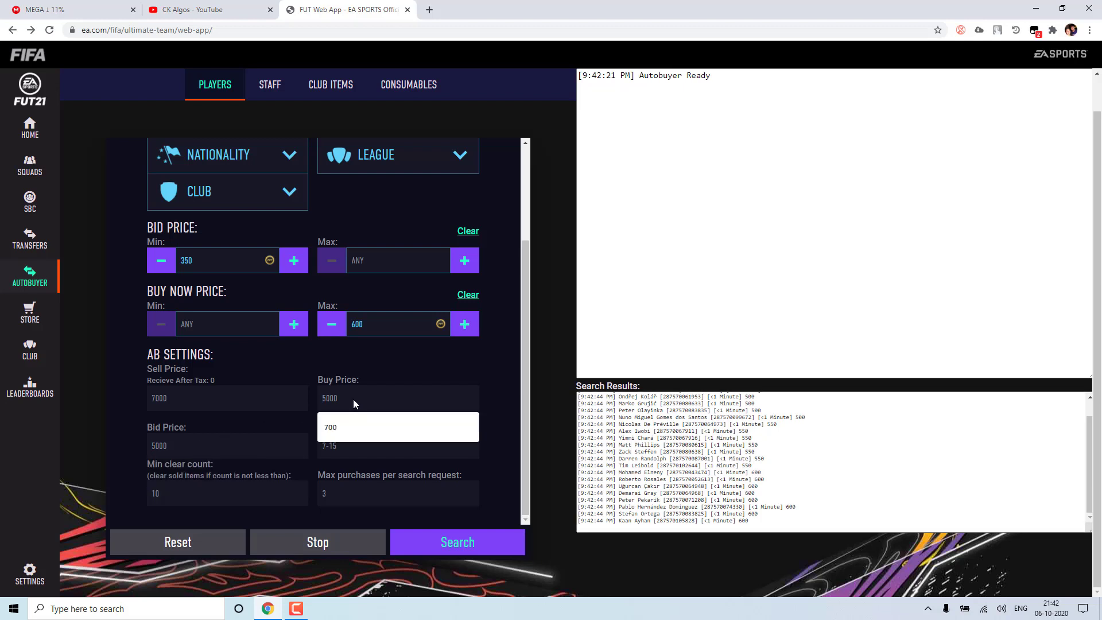
left_click(196, 454)
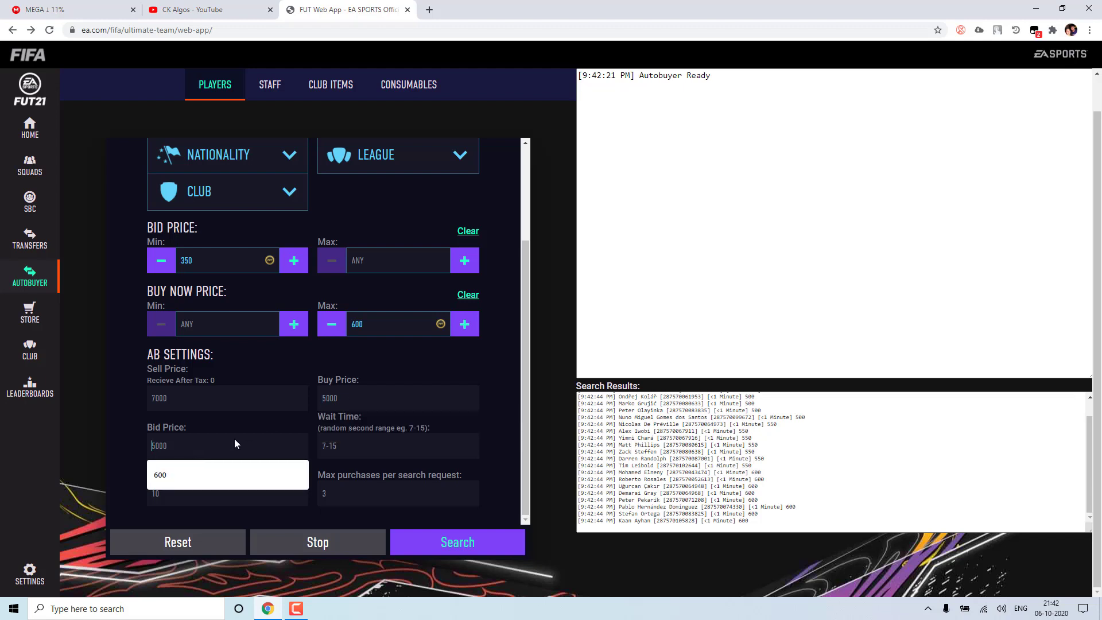
left_click(360, 403)
left_click(351, 533)
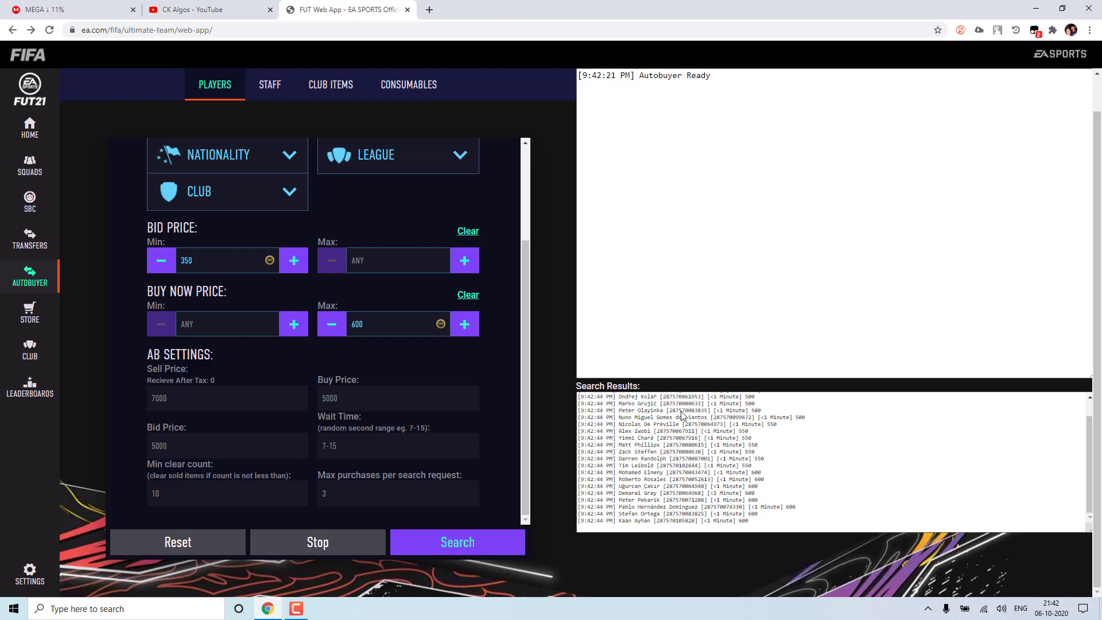
scroll(681, 414, "up", 1)
scroll(682, 414, "down", 1)
- Set the buy price to 450 and restart, buying a first card for 450
left_click(406, 398)
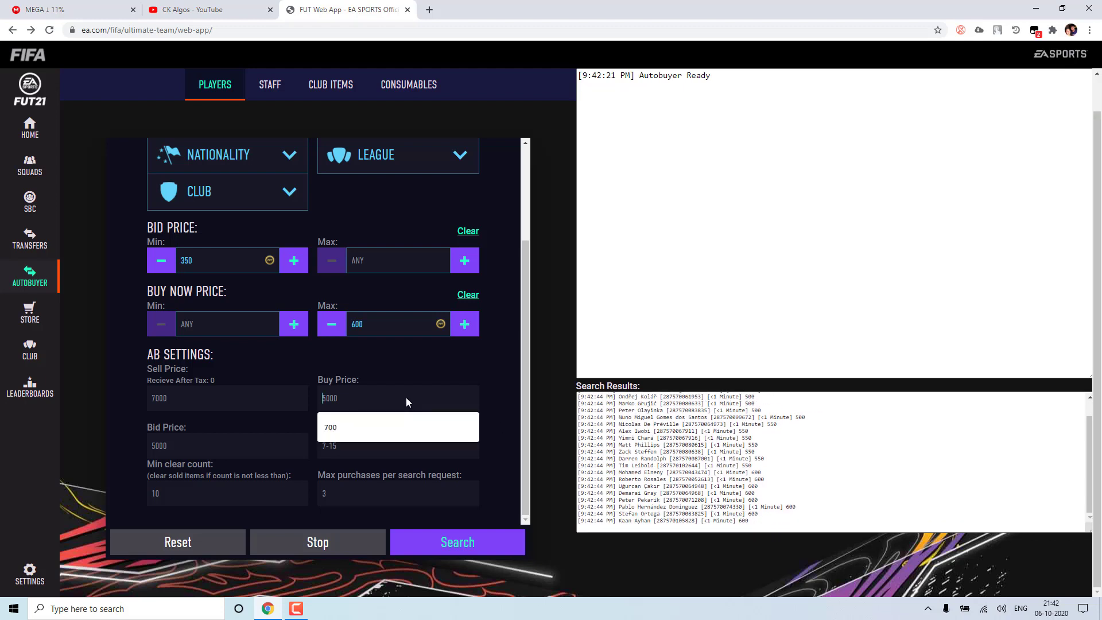
type("450")
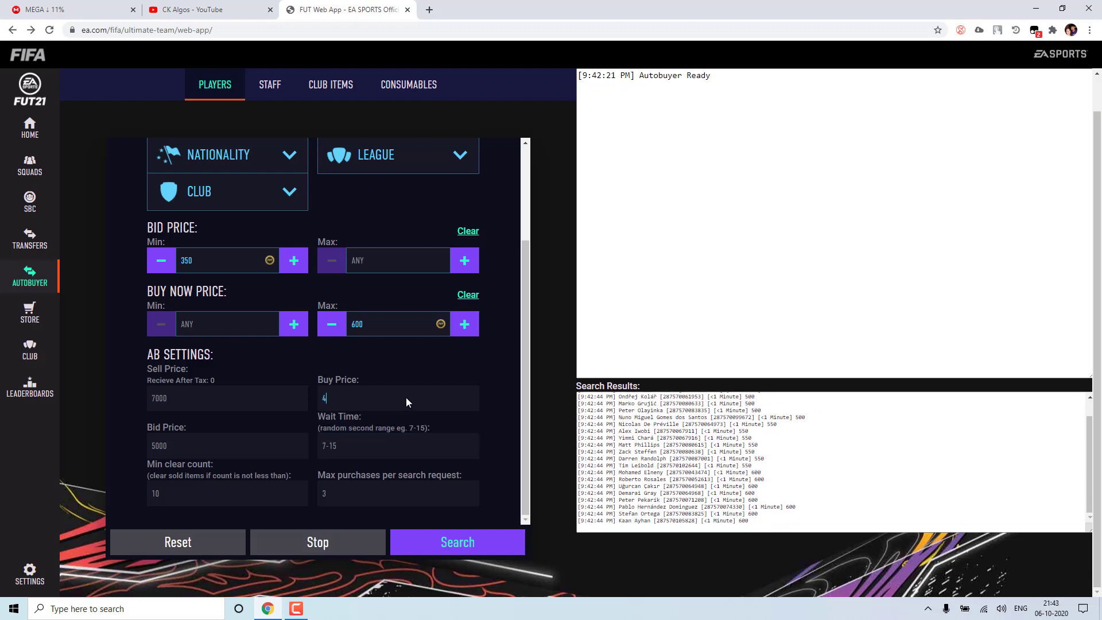
left_click(440, 538)
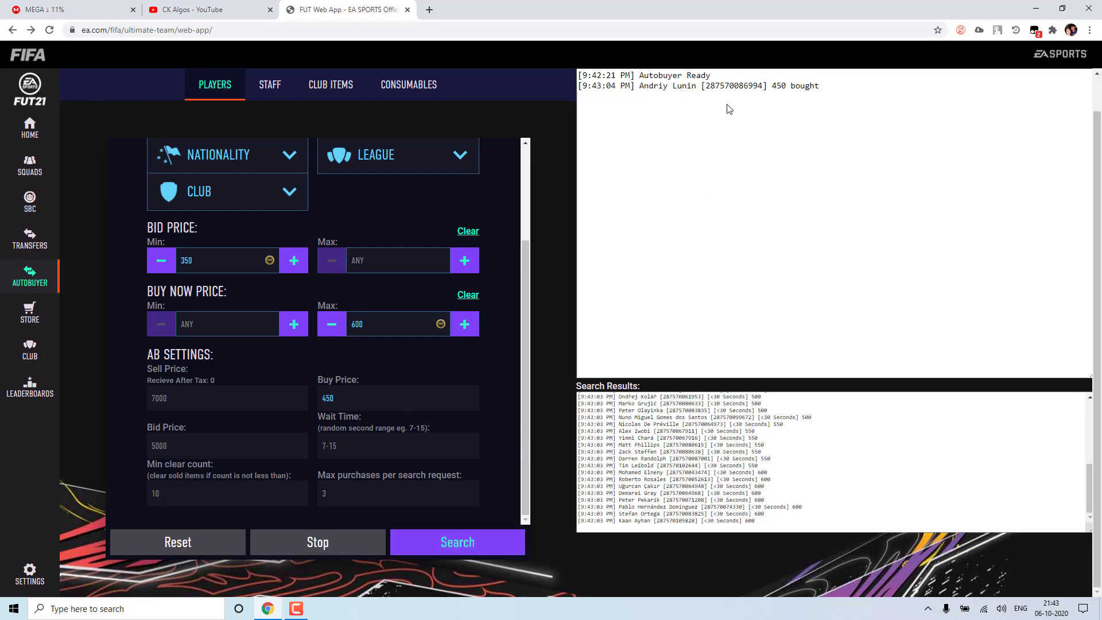
left_click_drag(815, 86, 639, 87)
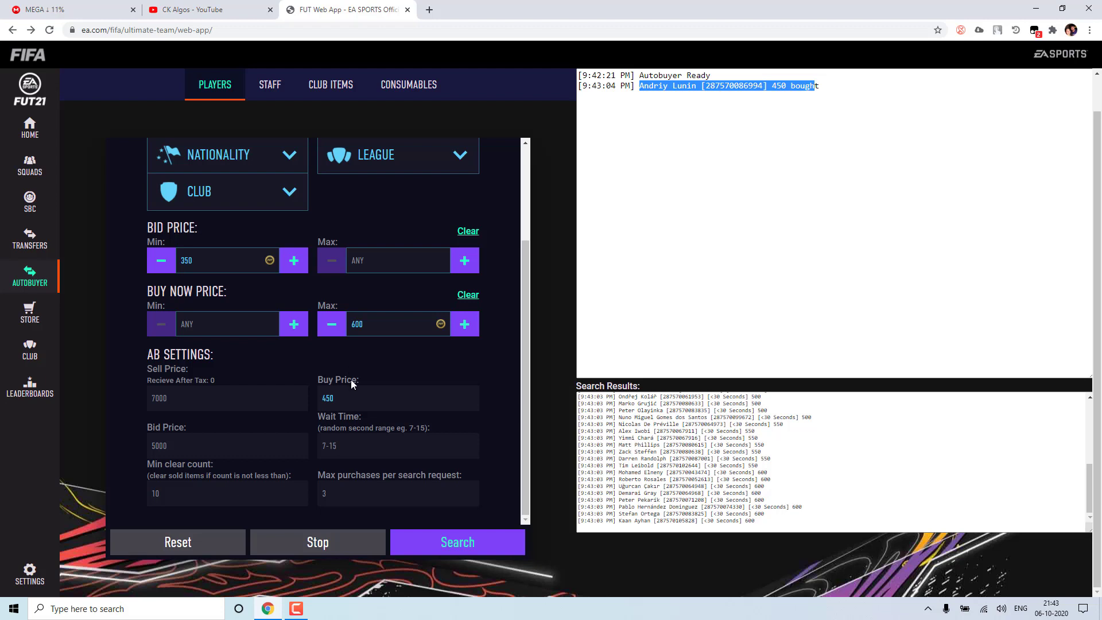
left_click(338, 395)
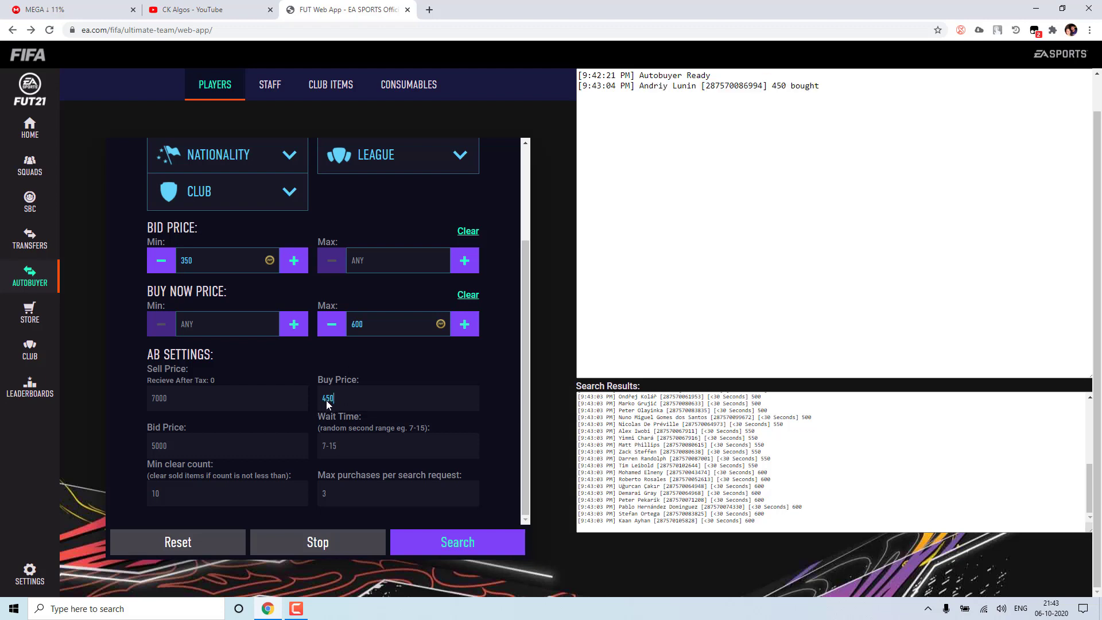
left_click(197, 448)
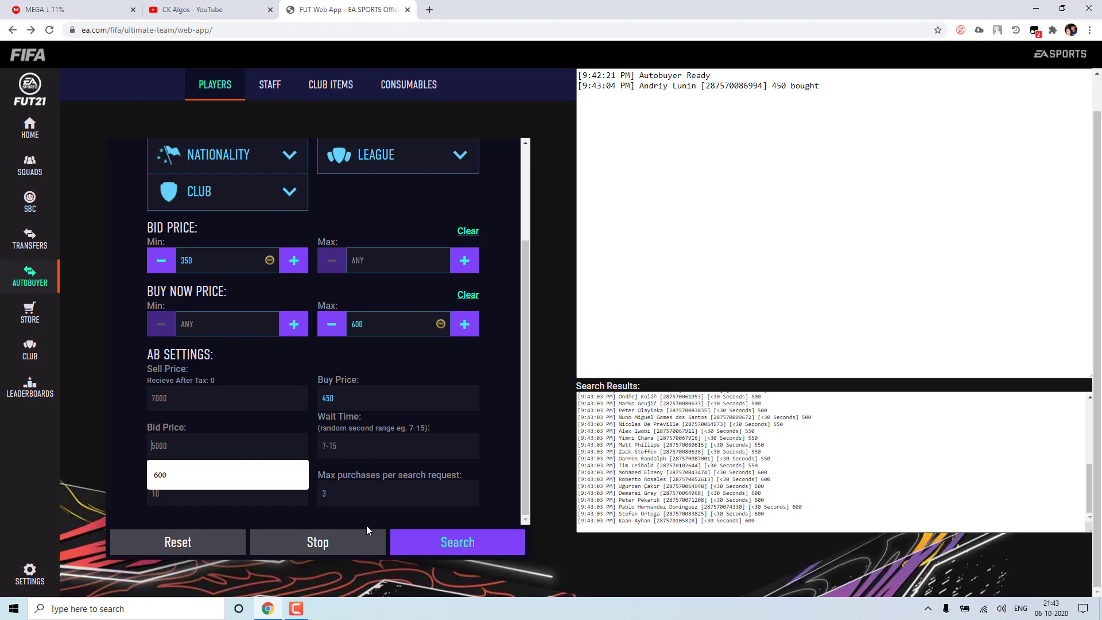
- Stop the autobuyer, set sell price 500, wait time 1-3, max purchases 10, and restart it
left_click(351, 534)
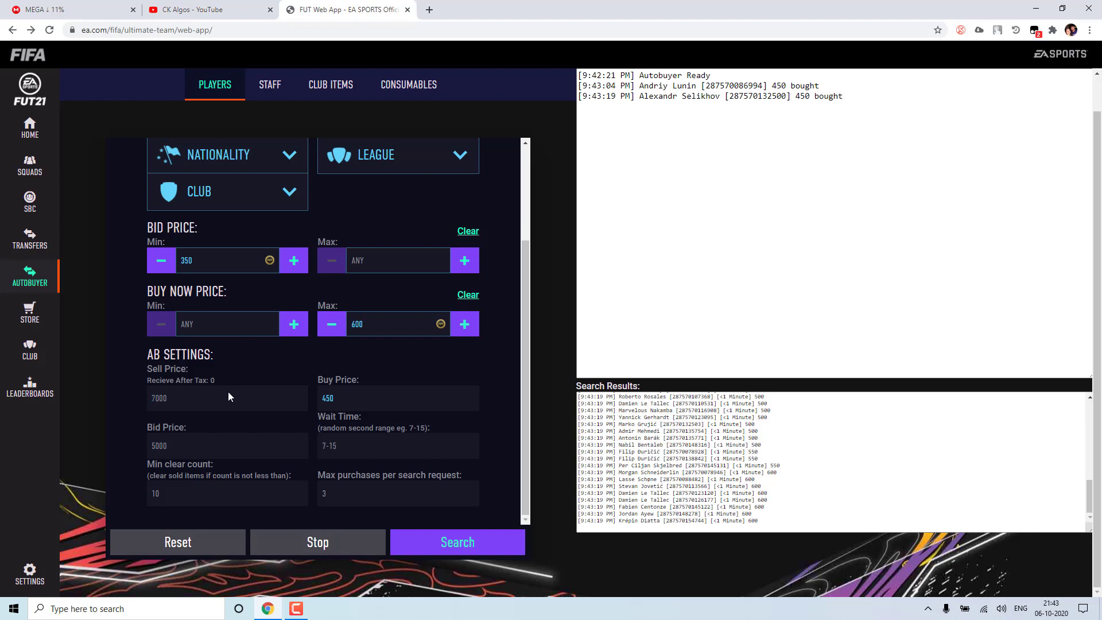
type("500")
left_click(363, 453)
left_click(344, 476)
left_click(335, 502)
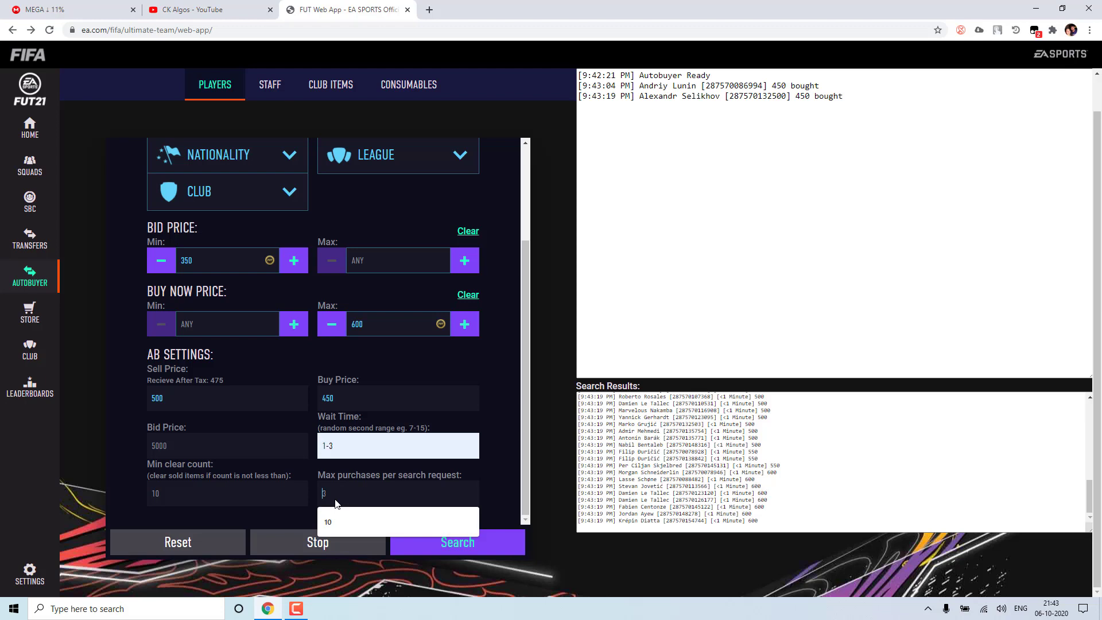
type("10")
left_click(435, 545)
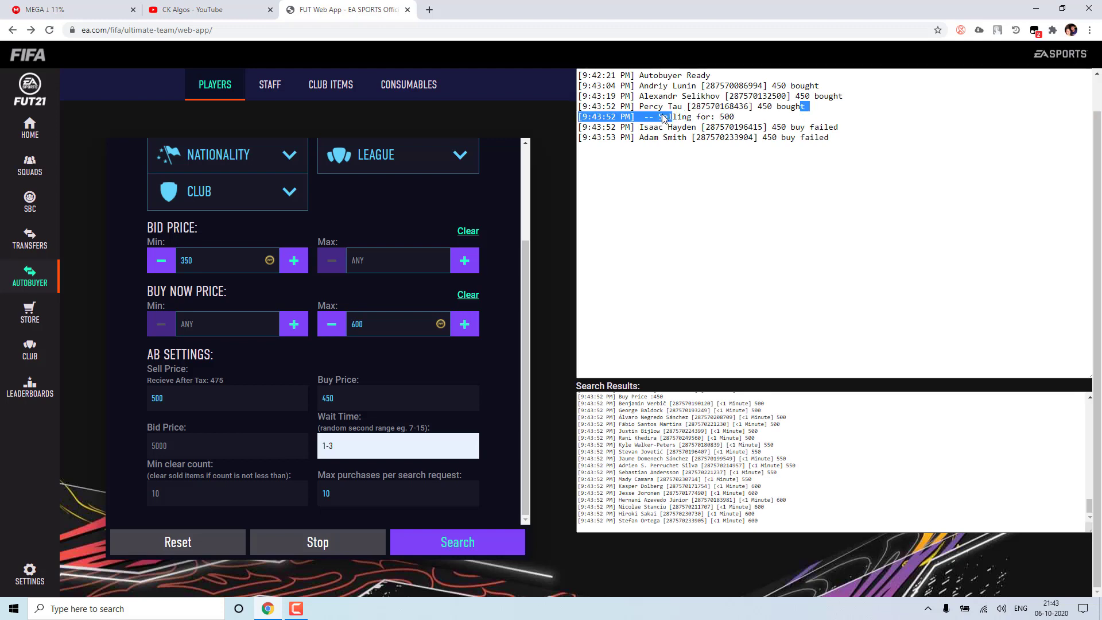
- Review the 450 purchases and 500 listing in the log, stop the autobuyer, and show the desktop
left_click_drag(802, 107, 641, 102)
left_click_drag(736, 117, 650, 122)
double_click(181, 393)
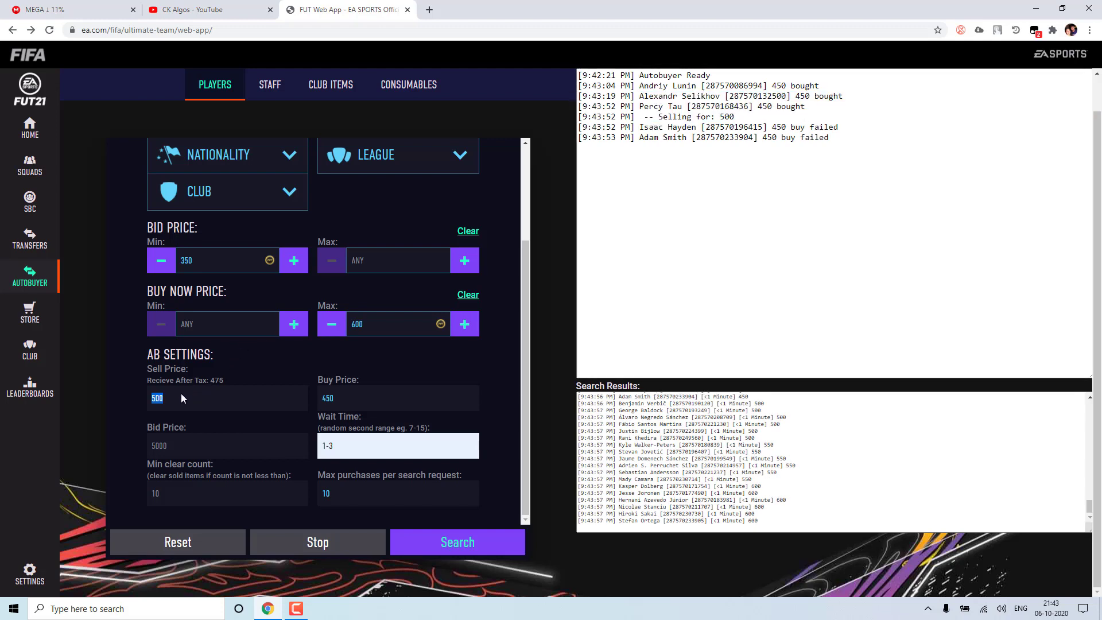
left_click(304, 543)
key("super+d")
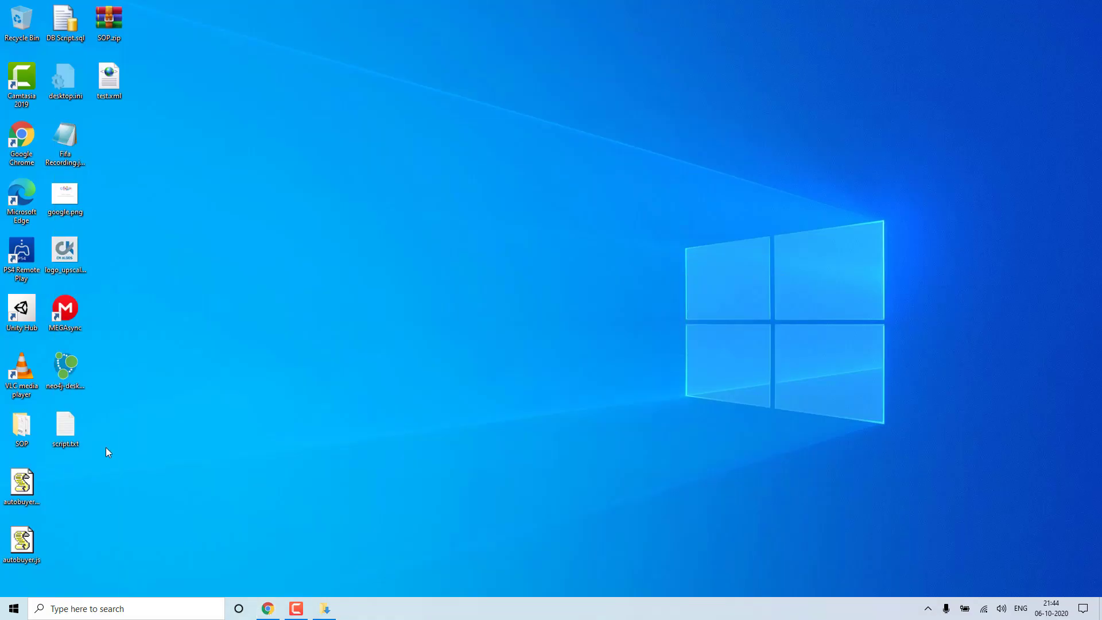
left_click(19, 483)
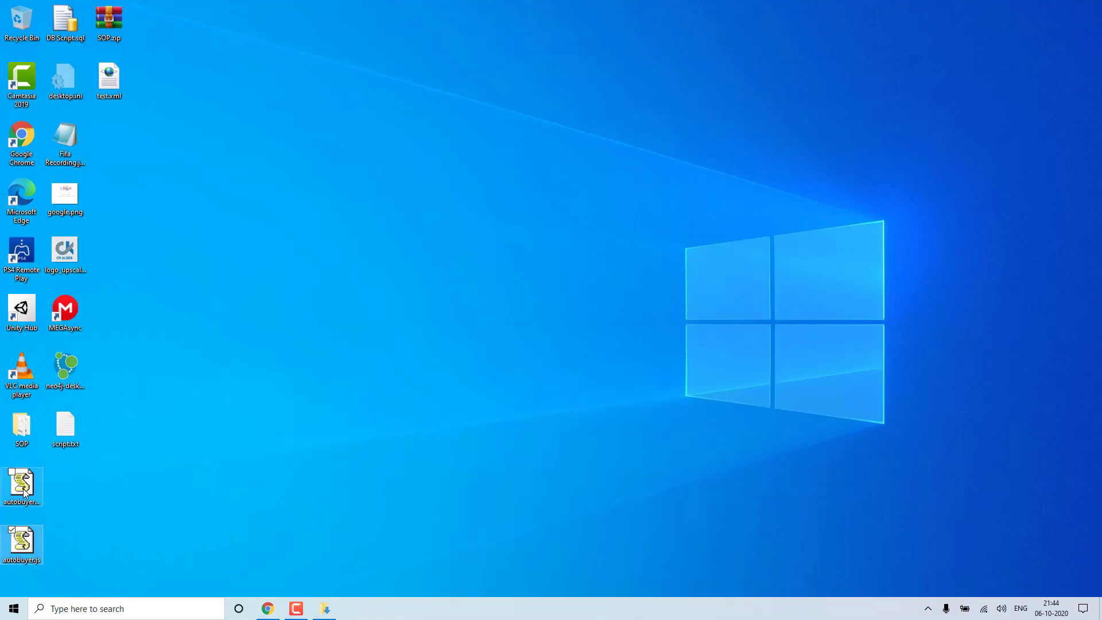
- Create a new Tampermonkey userscript, view its Utilities import options, then return to the FUT tab
left_click(267, 609)
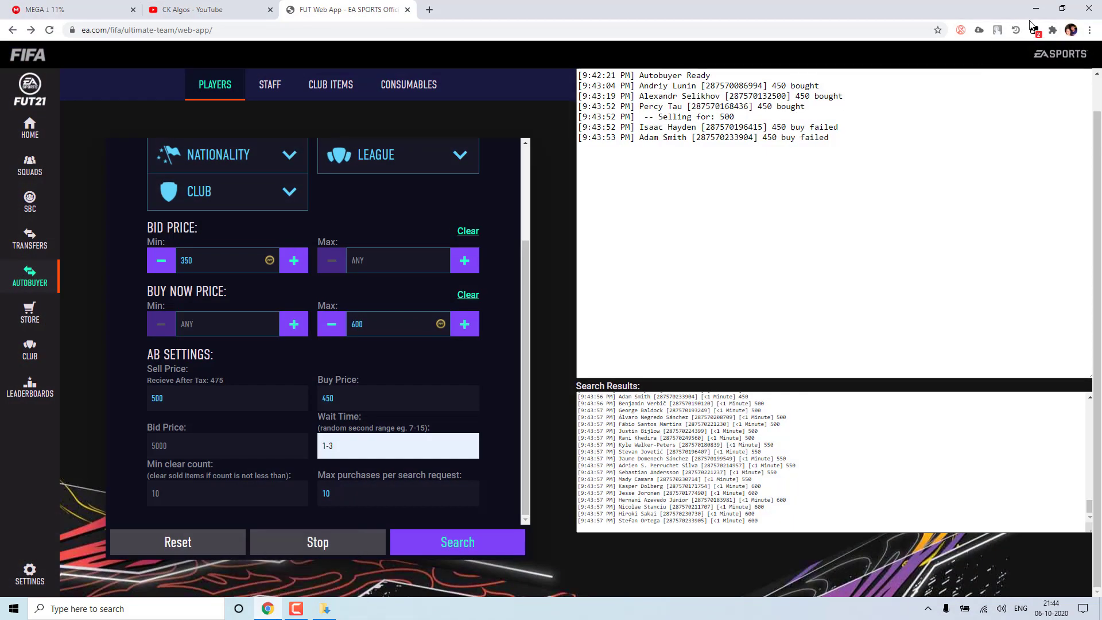
left_click(1034, 30)
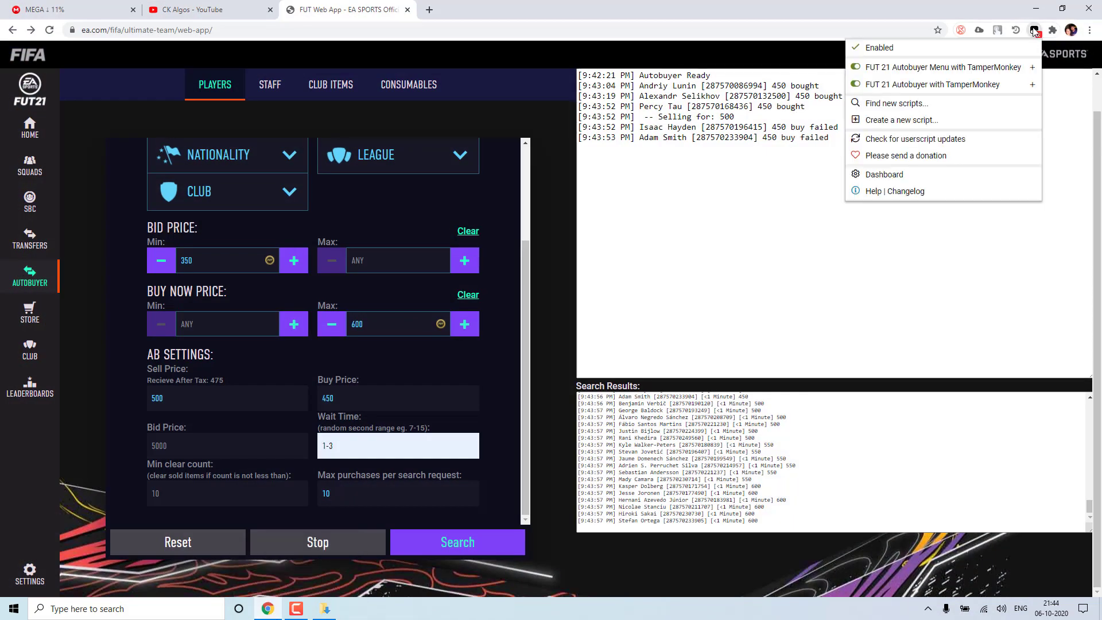
left_click(899, 122)
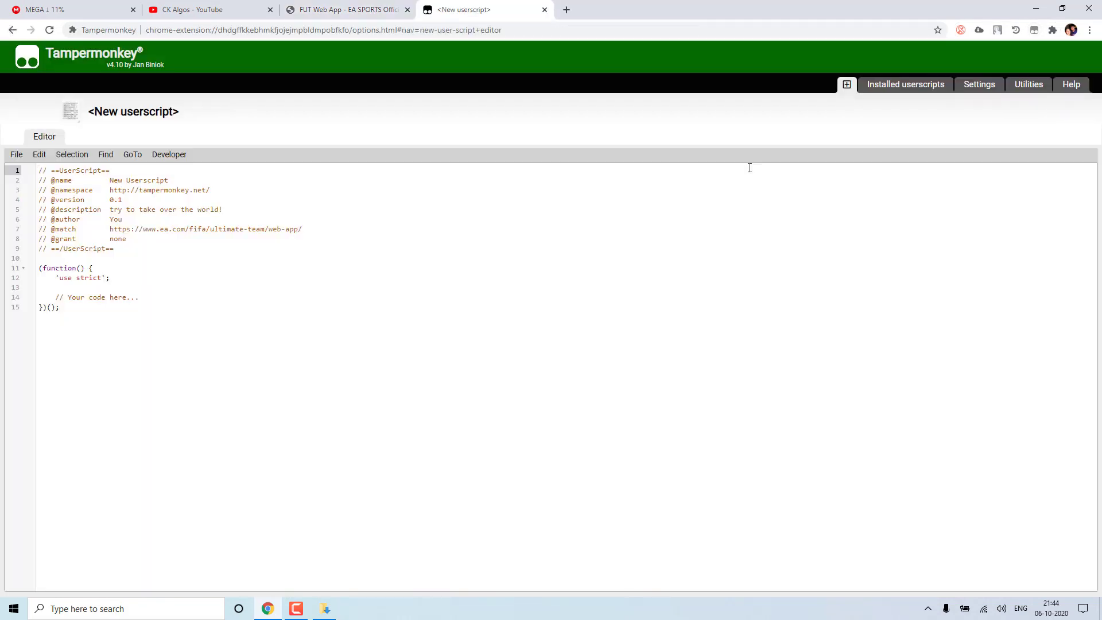
left_click(1024, 86)
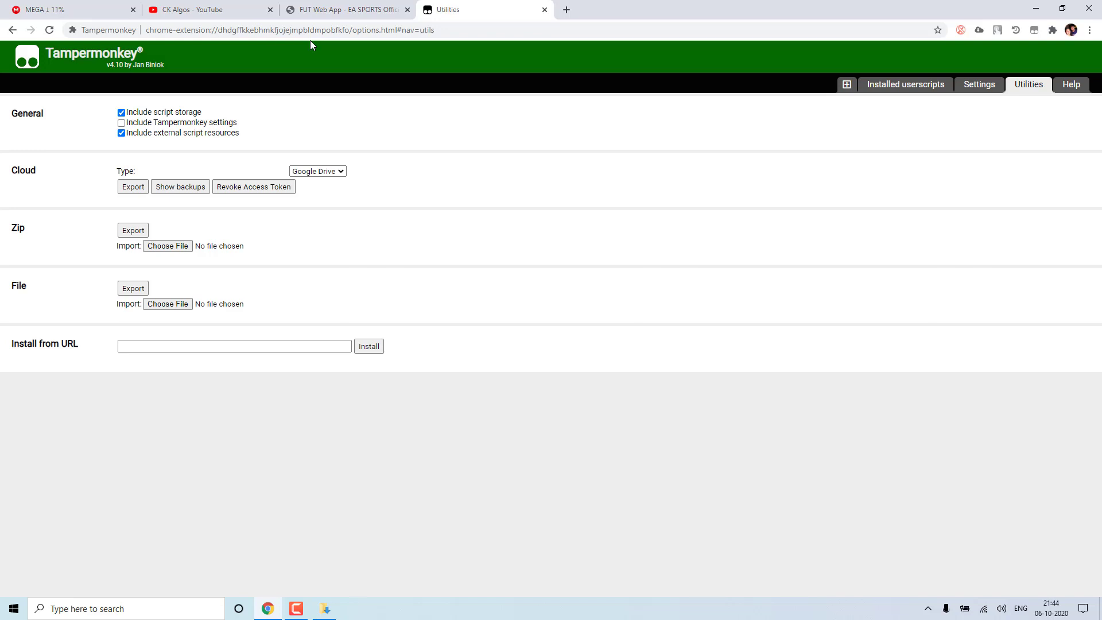
left_click(324, 8)
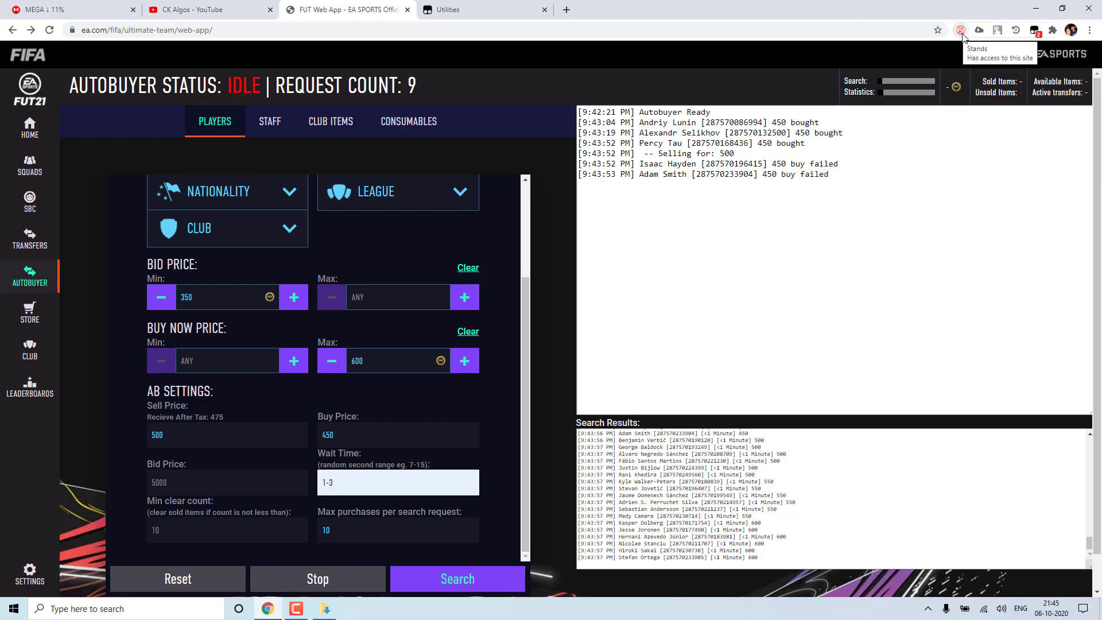
left_click(1036, 37)
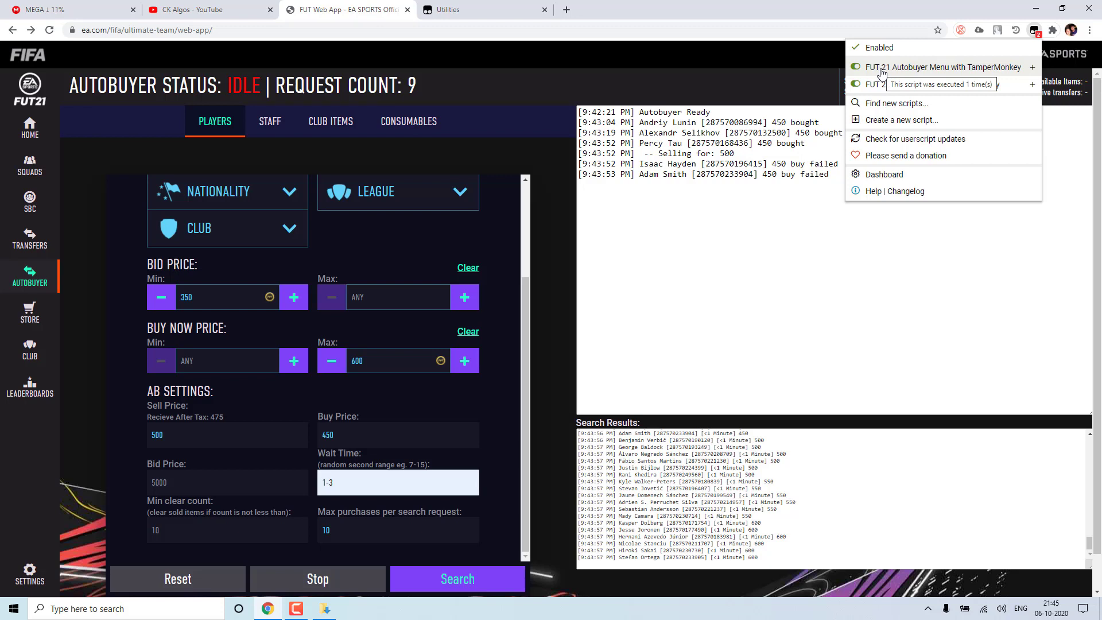
left_click(787, 283)
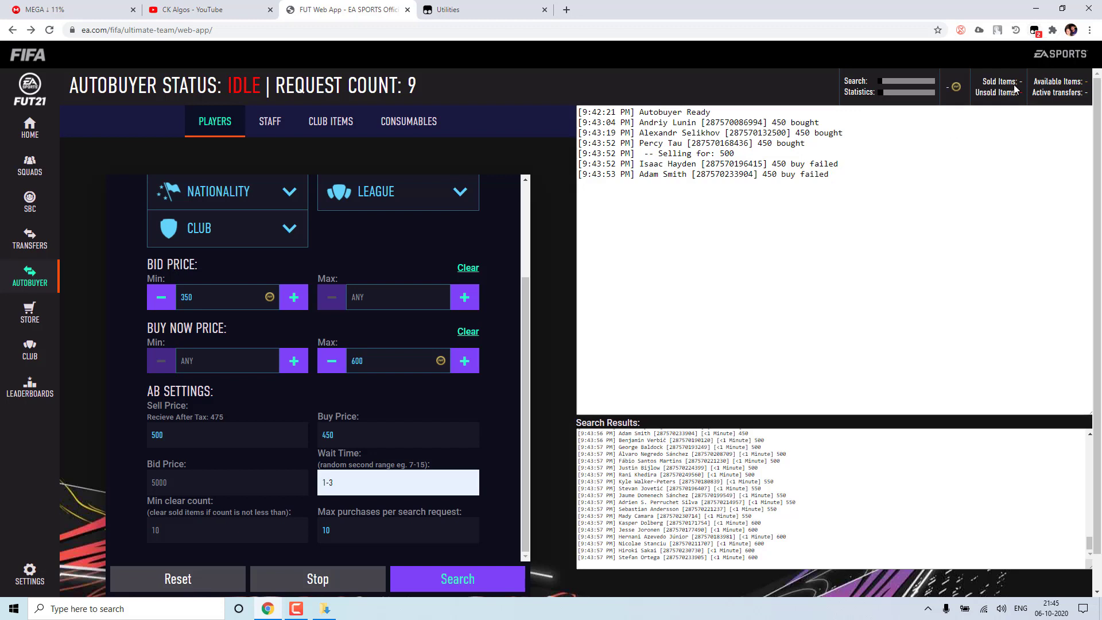
left_click(1034, 34)
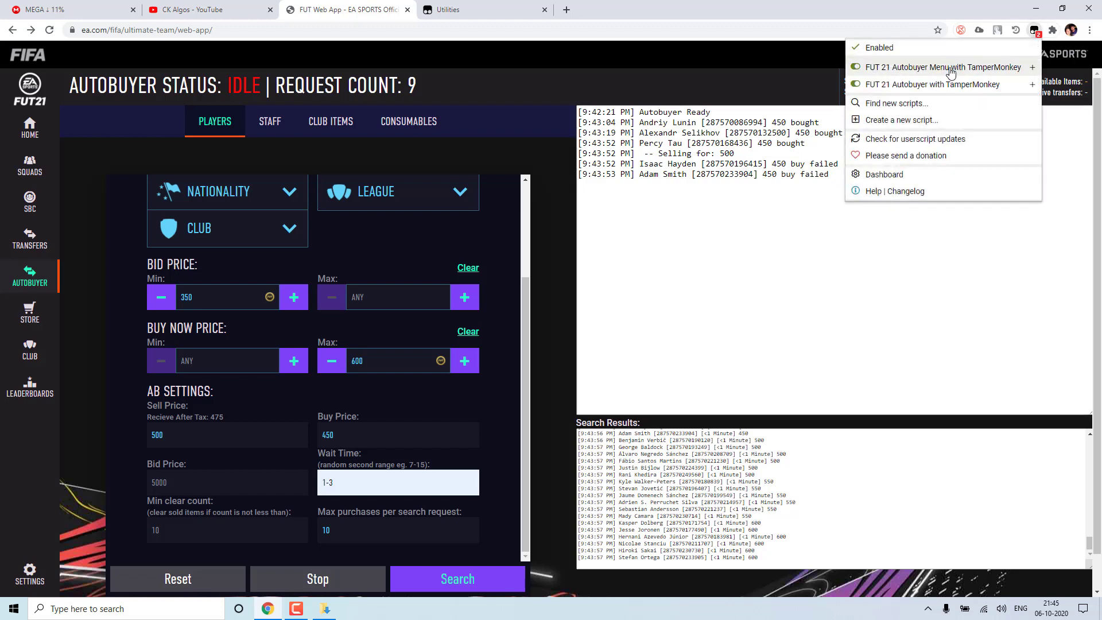
left_click(790, 298)
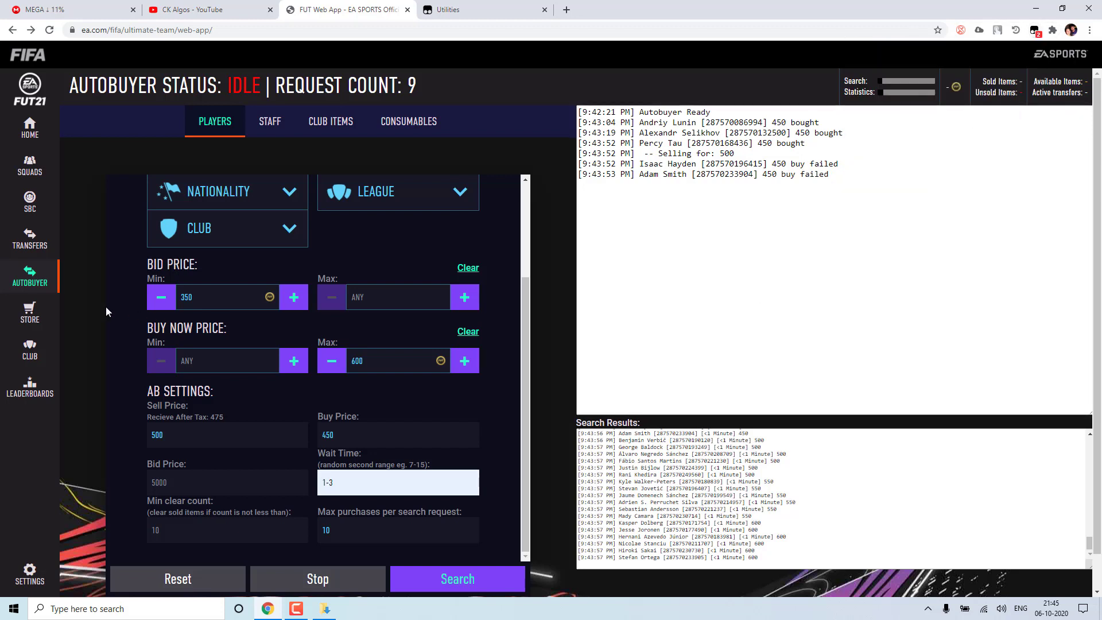